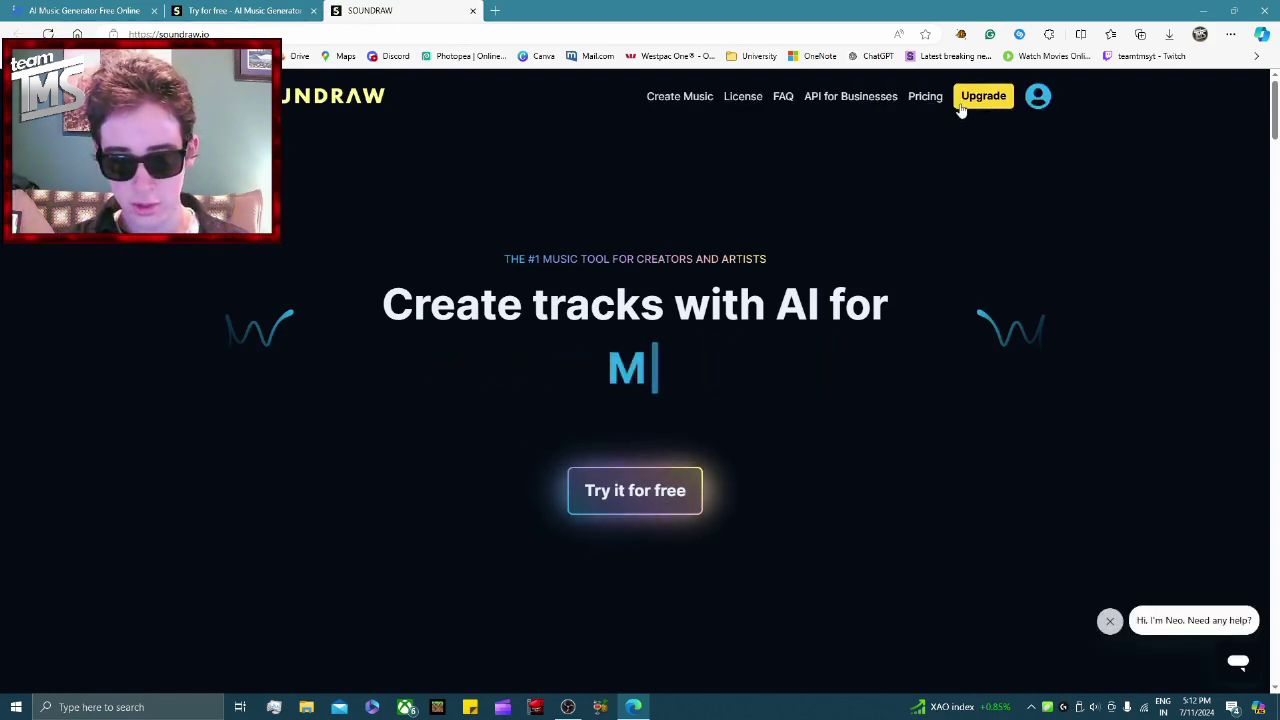
# Start a new track at 3:00 and Fast tempo, and choose Funk from the genre grid
pyautogui.click(642, 505)
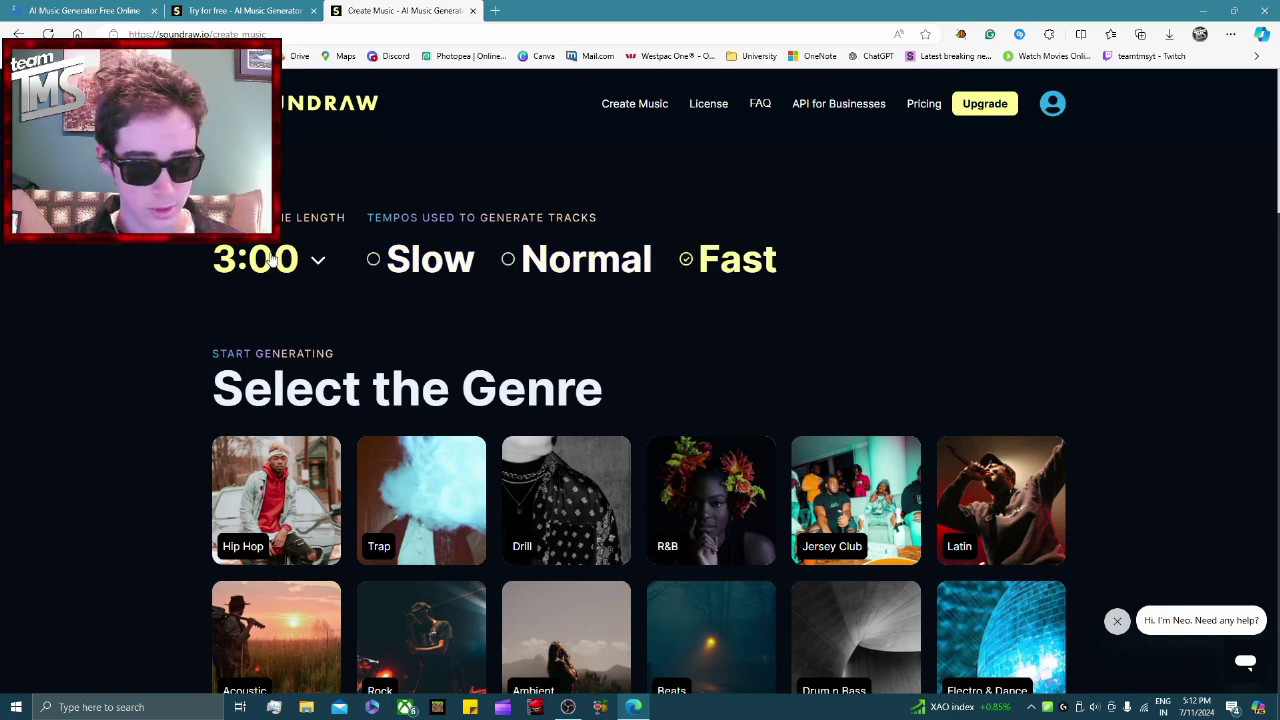
pyautogui.scroll(-1, 285, 370)
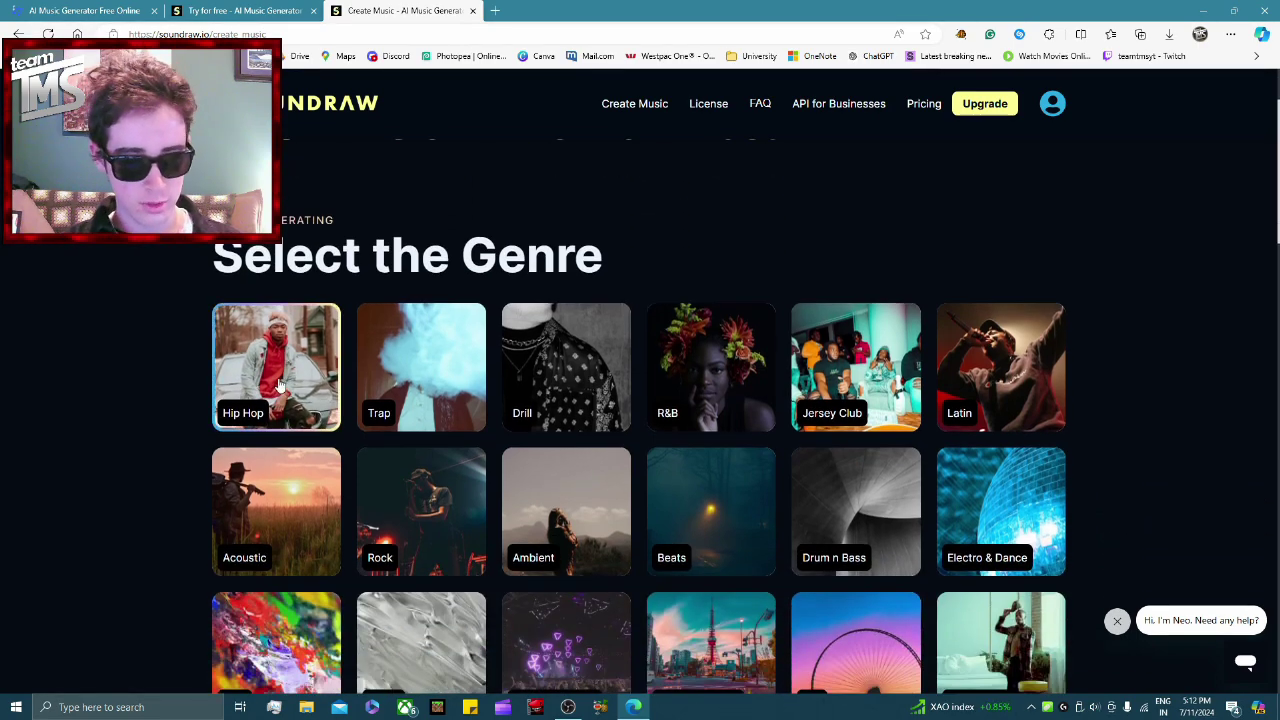
pyautogui.scroll(-1, 710, 385)
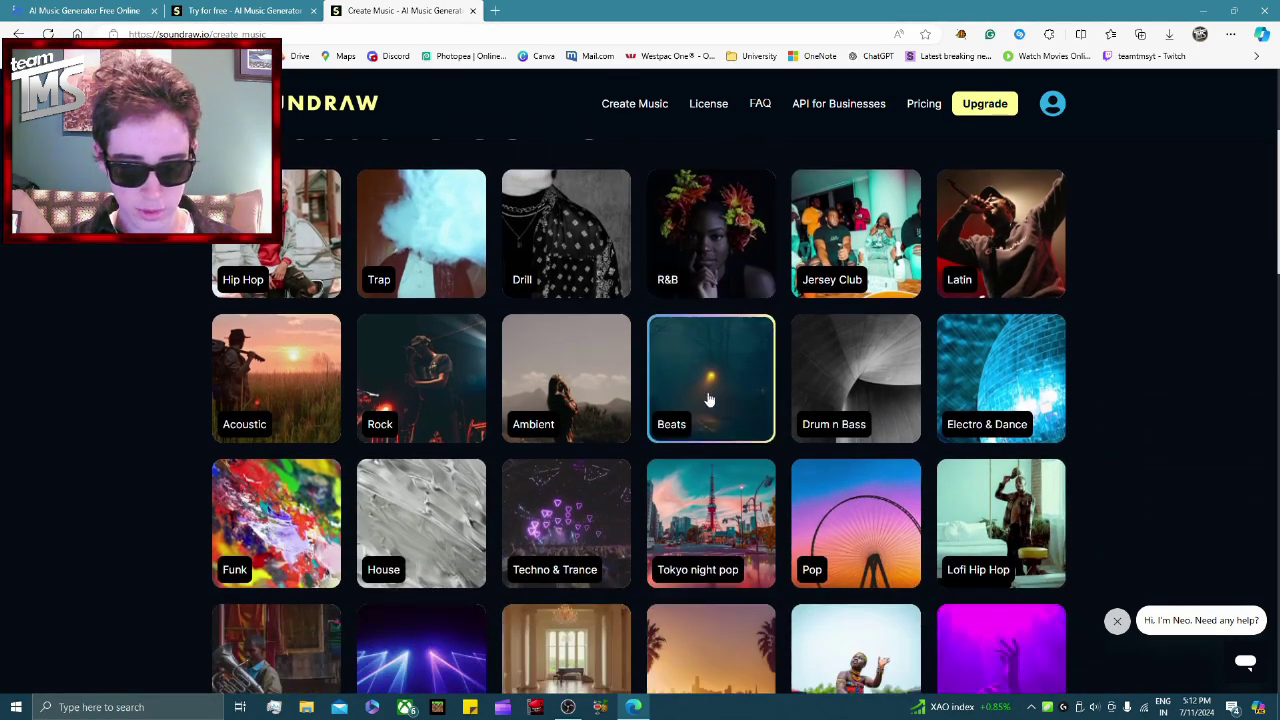
pyautogui.scroll(-1, 983, 395)
pyautogui.scroll(1, 500, 390)
pyautogui.scroll(-2, 280, 404)
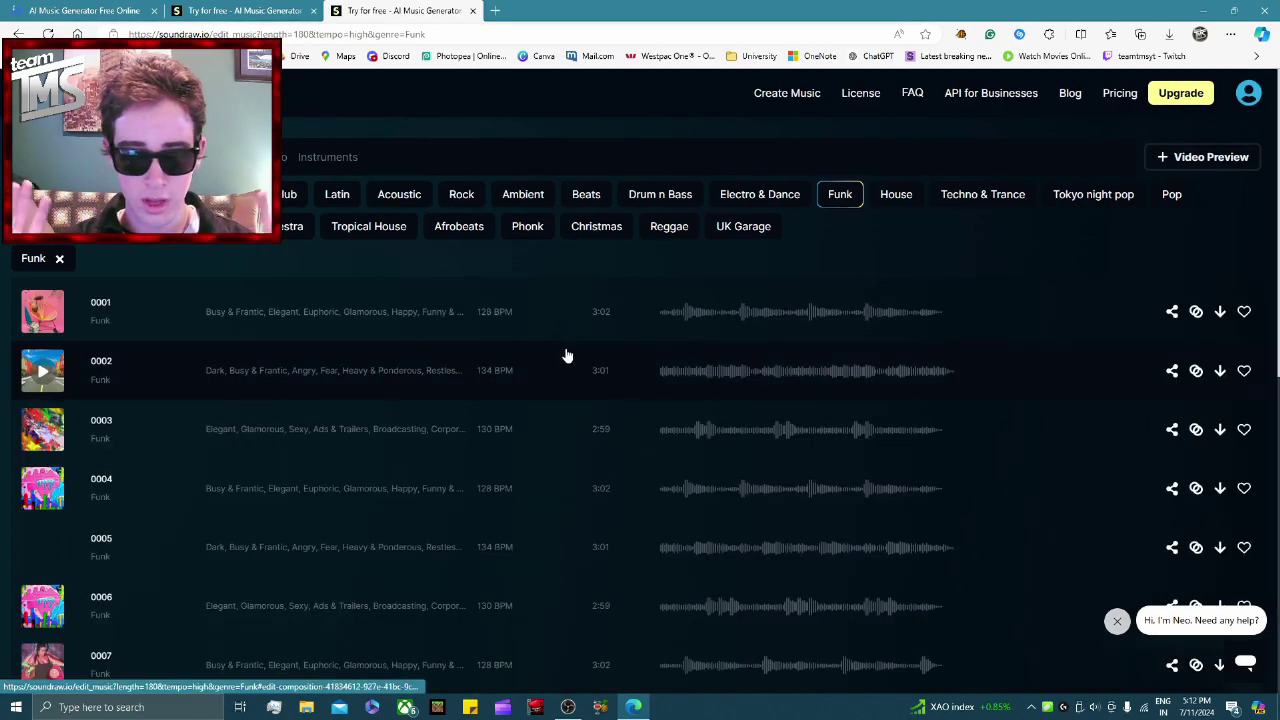
# Scroll through Funk tracks 0001–0015 and back to the top of the list
pyautogui.scroll(-5, 200, 289)
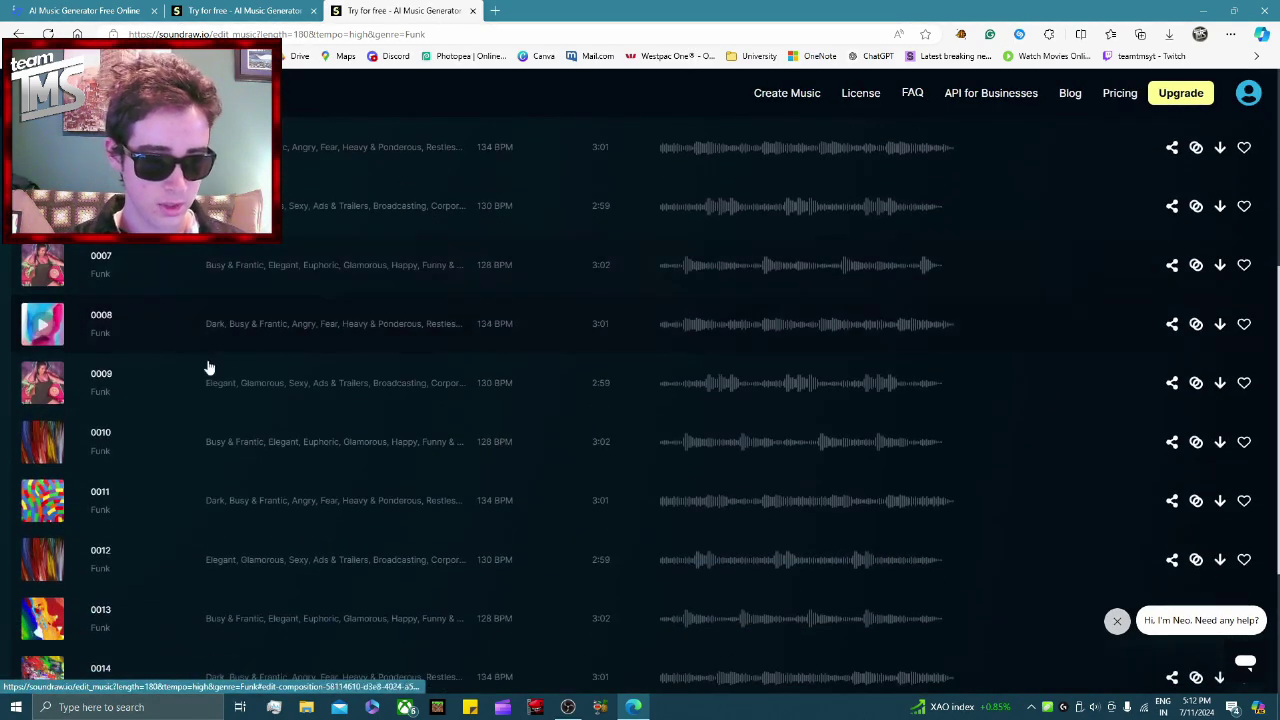
pyautogui.scroll(-3, 250, 430)
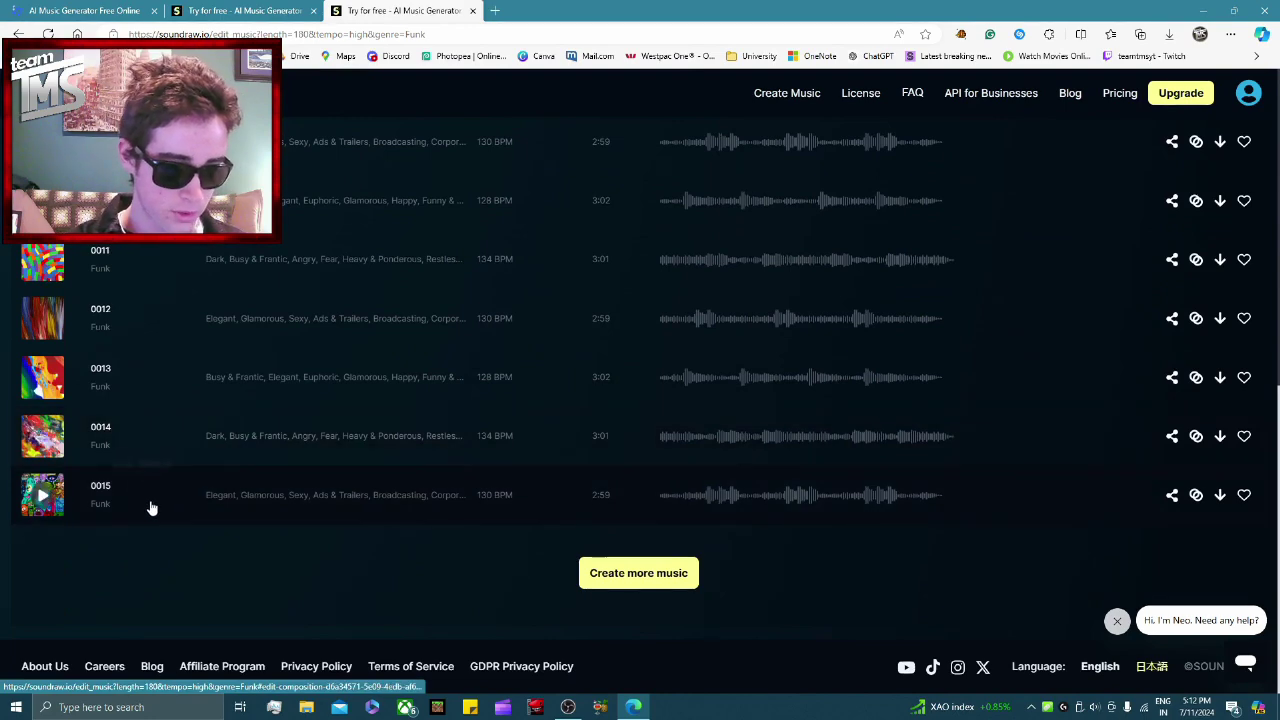
pyautogui.scroll(4, 237, 517)
pyautogui.scroll(5, 238, 520)
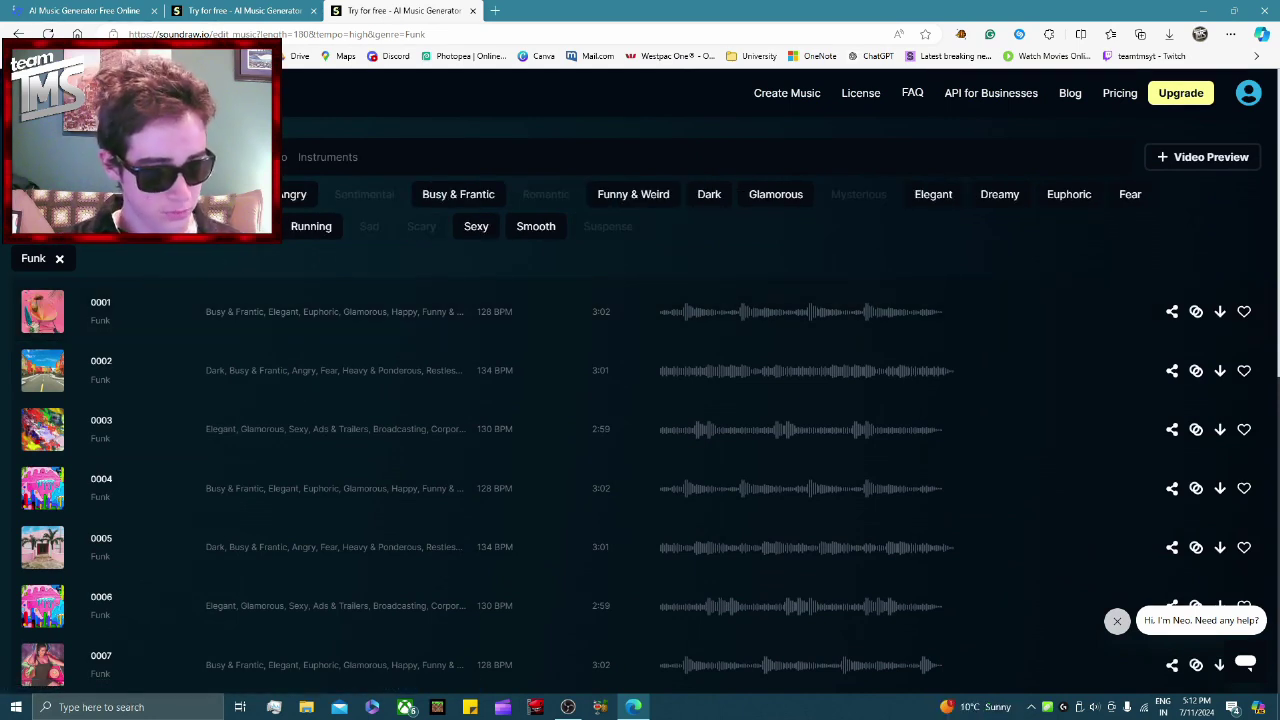
# Filter by the Hopeful, Smooth and Funny & Weird moods, dropping Happy
pyautogui.click(220, 194)
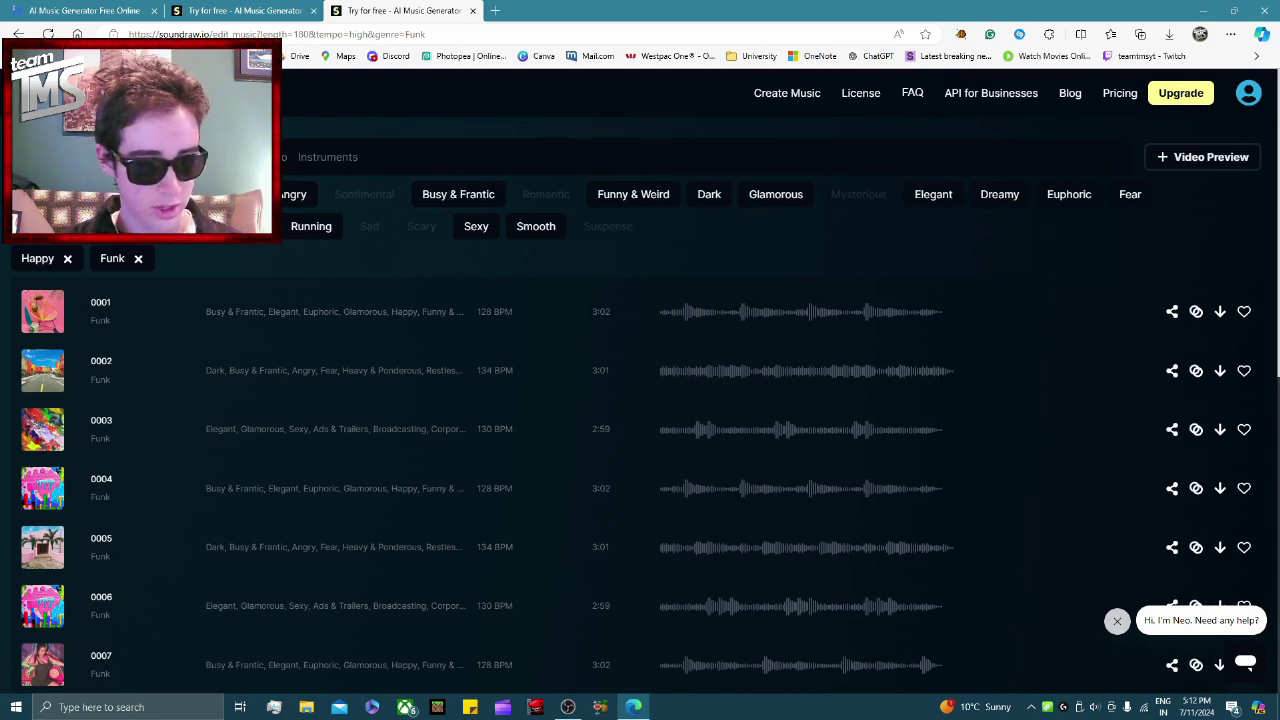
pyautogui.click(160, 226)
pyautogui.click(220, 194)
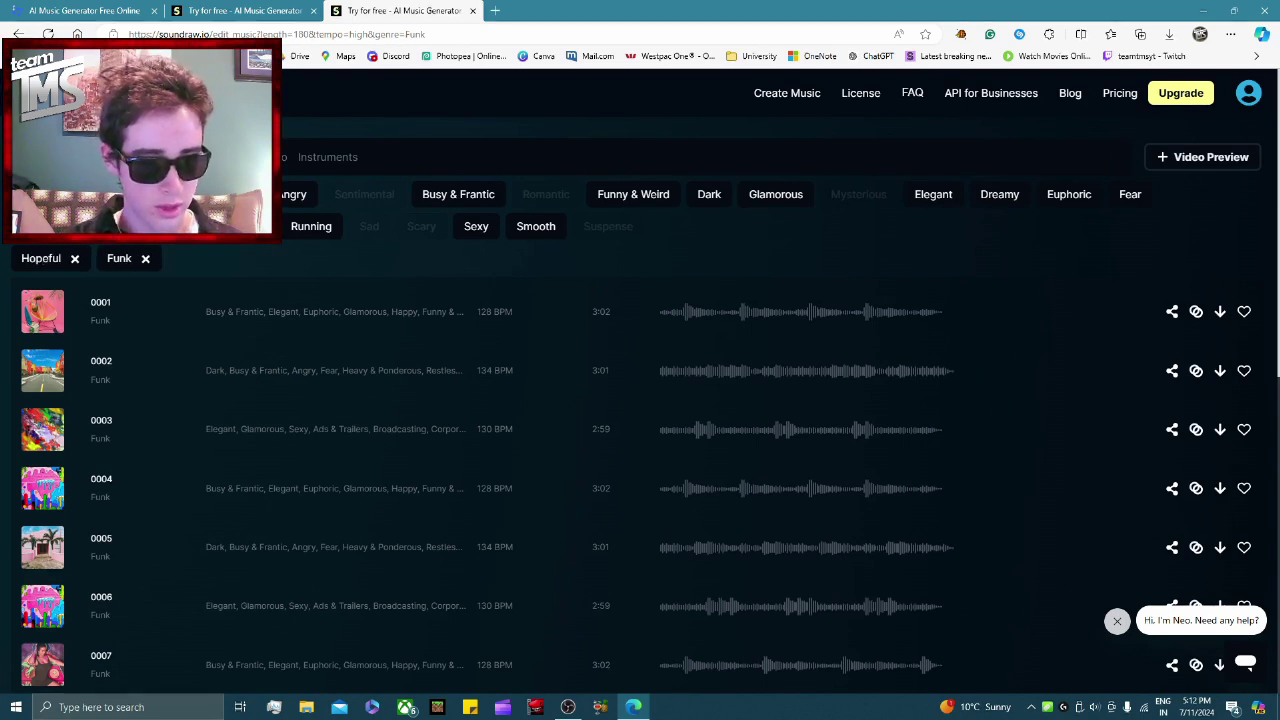
pyautogui.click(540, 228)
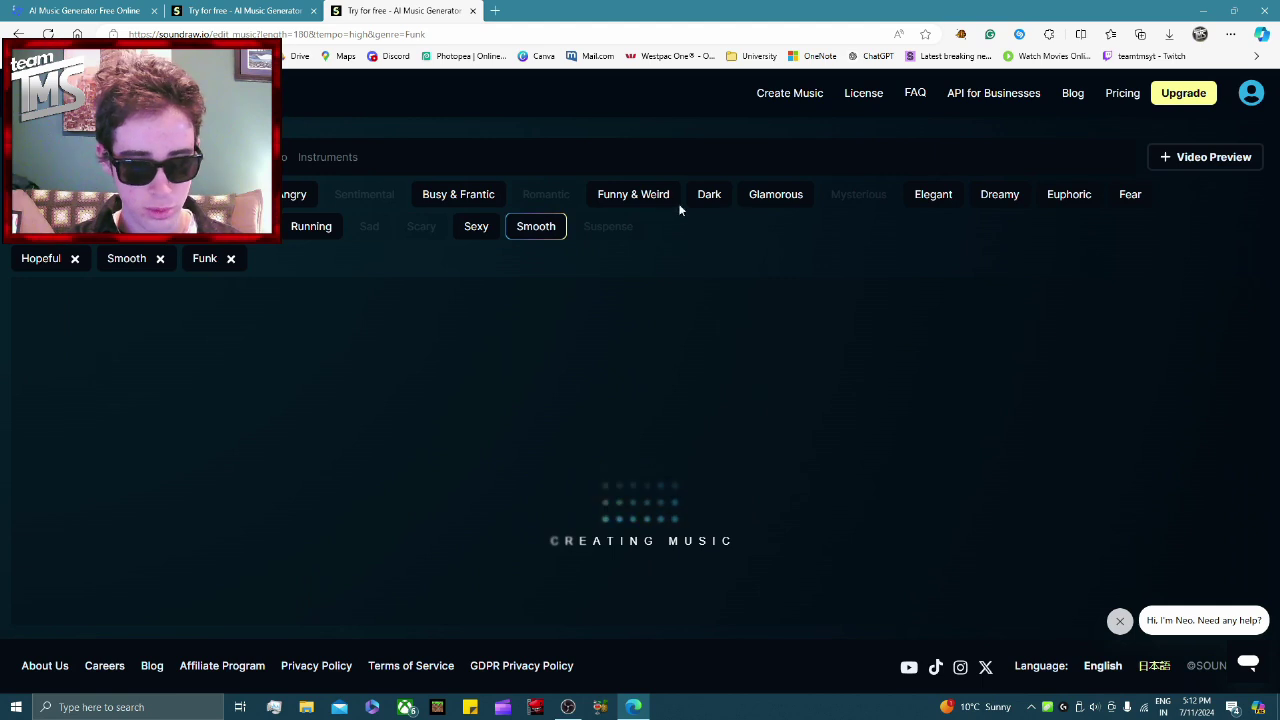
pyautogui.click(648, 199)
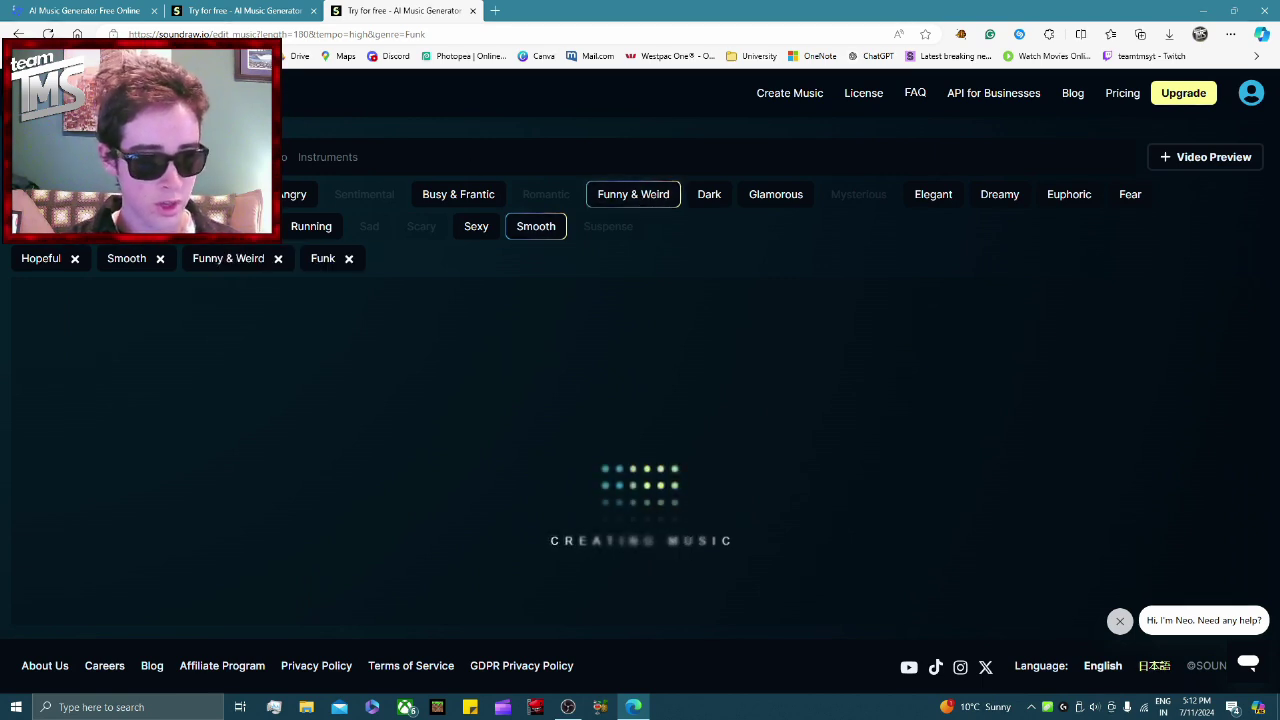
# Switch to theme tags and filter by Photography instead of Broadcasting
pyautogui.click(172, 160)
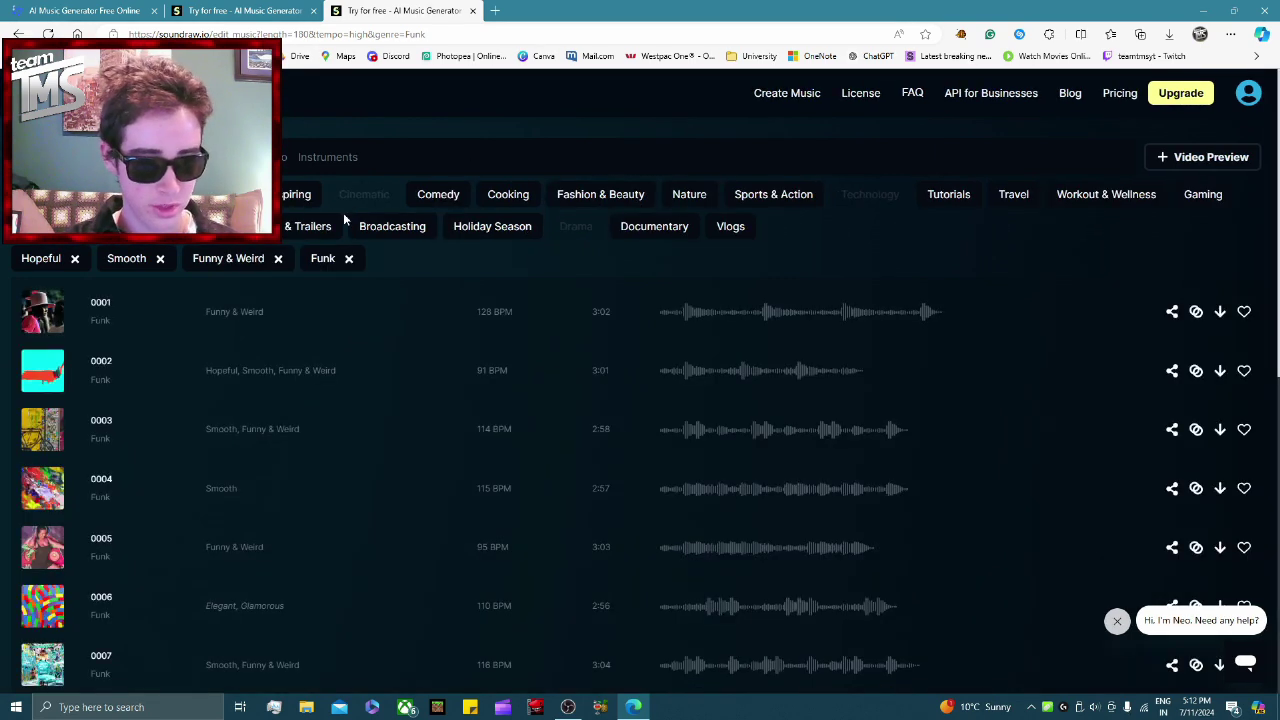
pyautogui.click(380, 230)
pyautogui.click(380, 230)
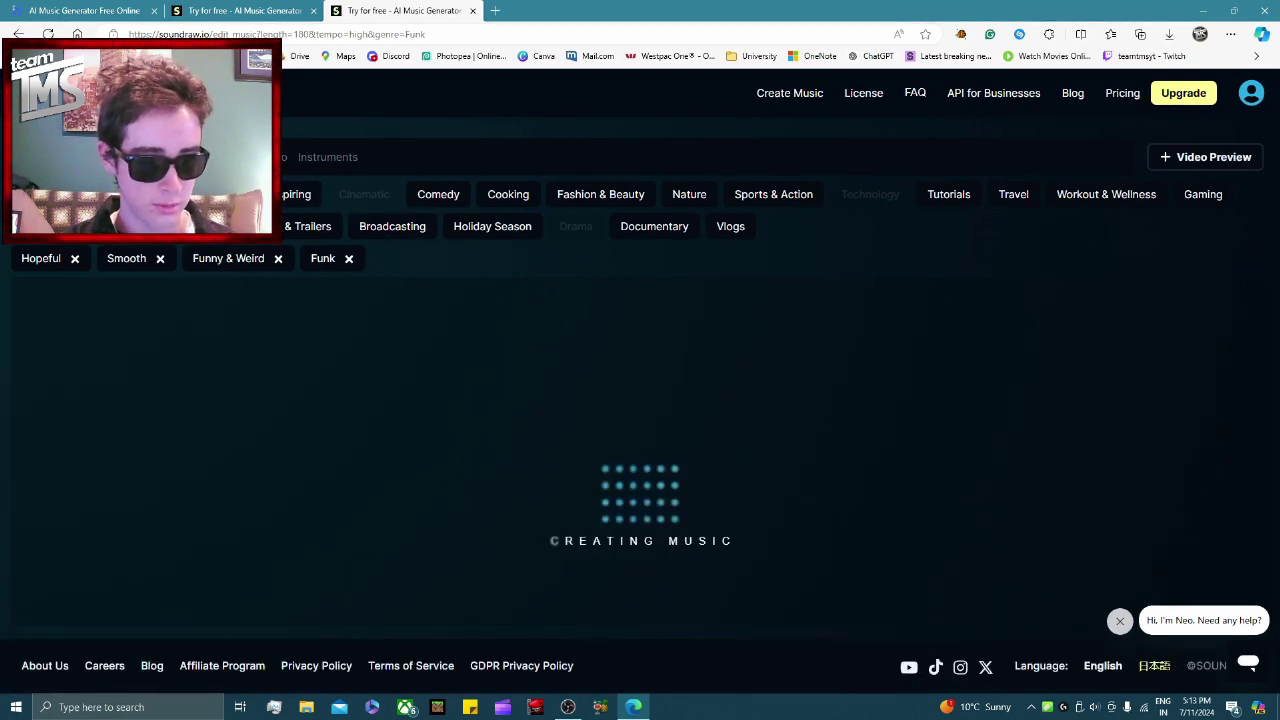
pyautogui.click(180, 226)
# Check the length, tempo and instrument options, then close the filtered results tab with Ctrl+W
pyautogui.click(210, 157)
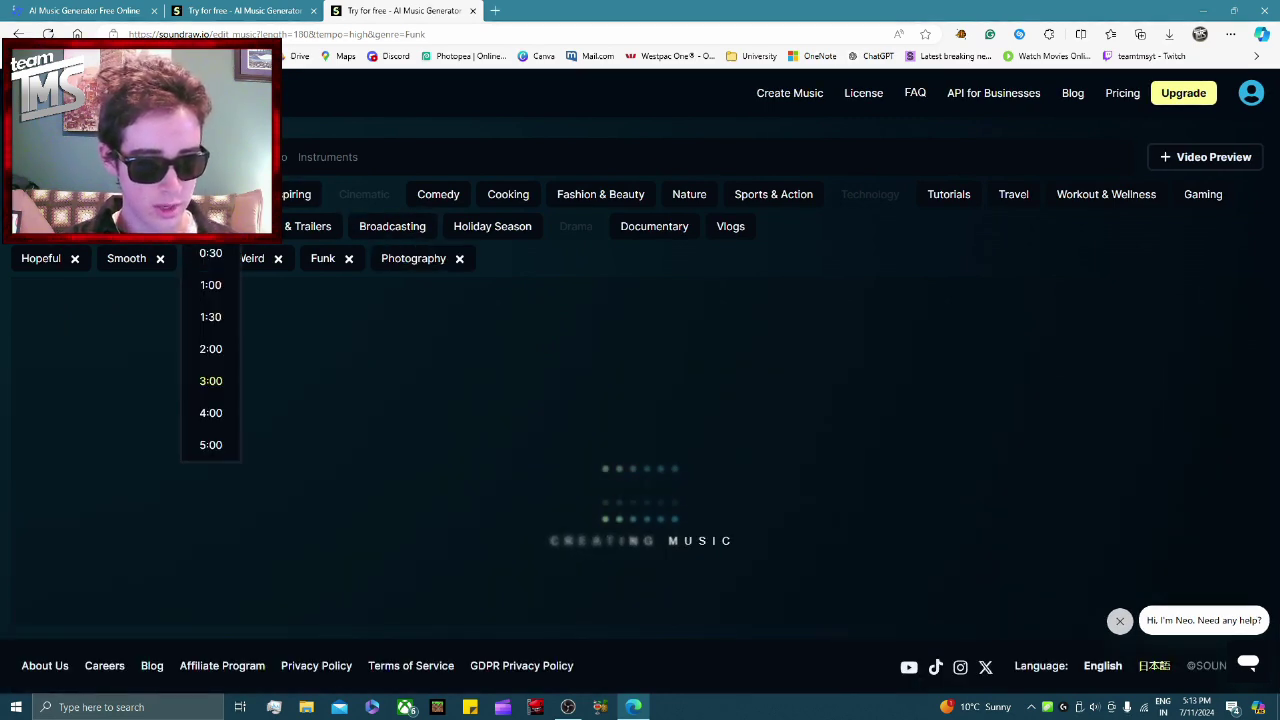
pyautogui.click(262, 157)
pyautogui.click(322, 158)
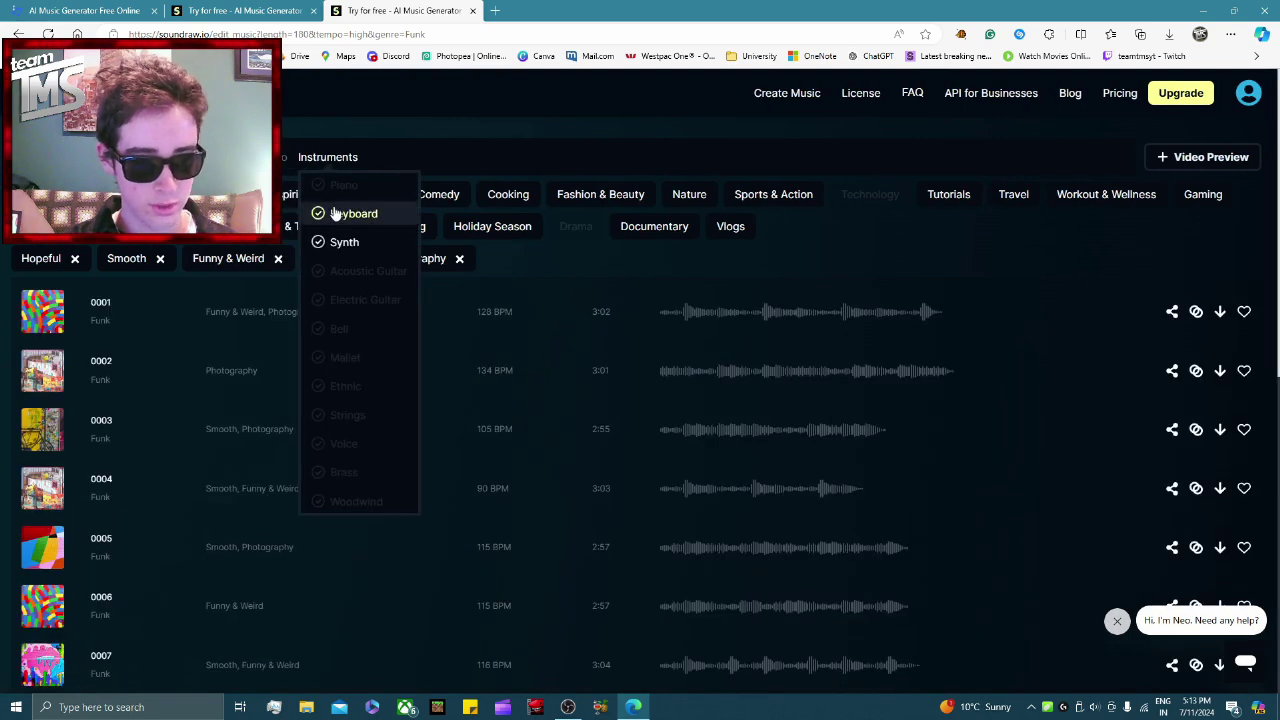
pyautogui.click(323, 160)
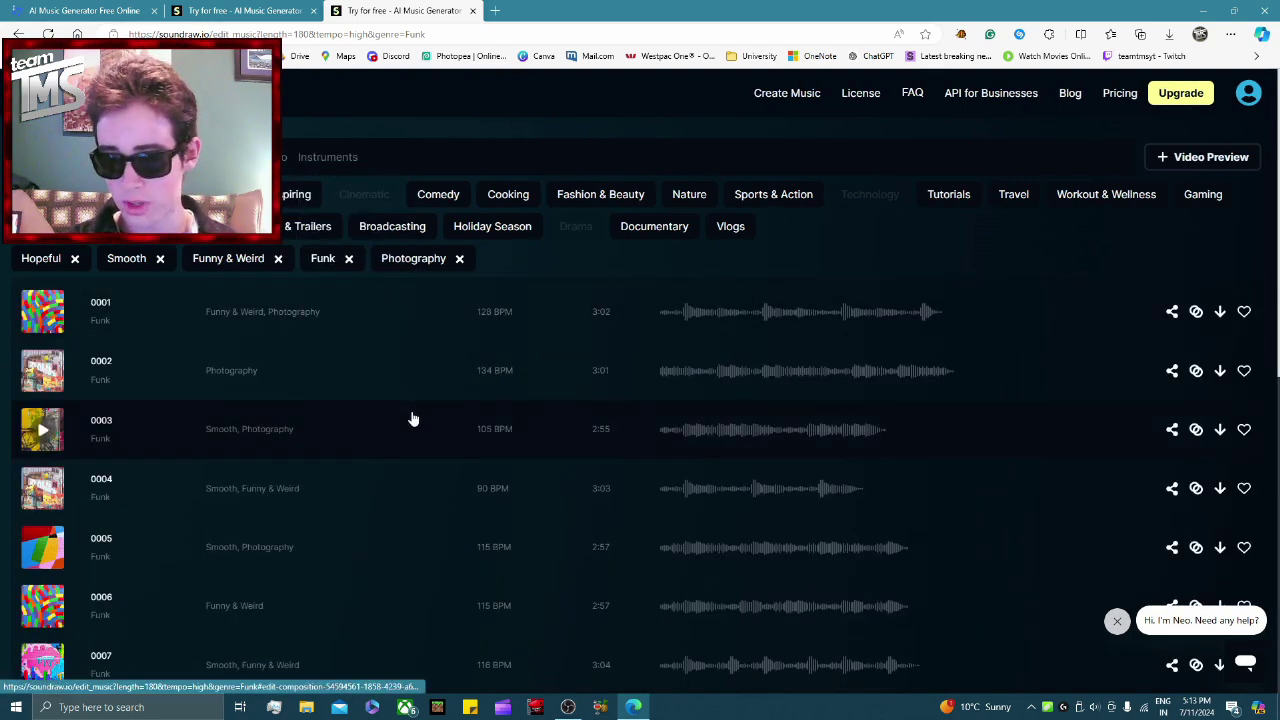
pyautogui.hotkey('ctrl', 'w')
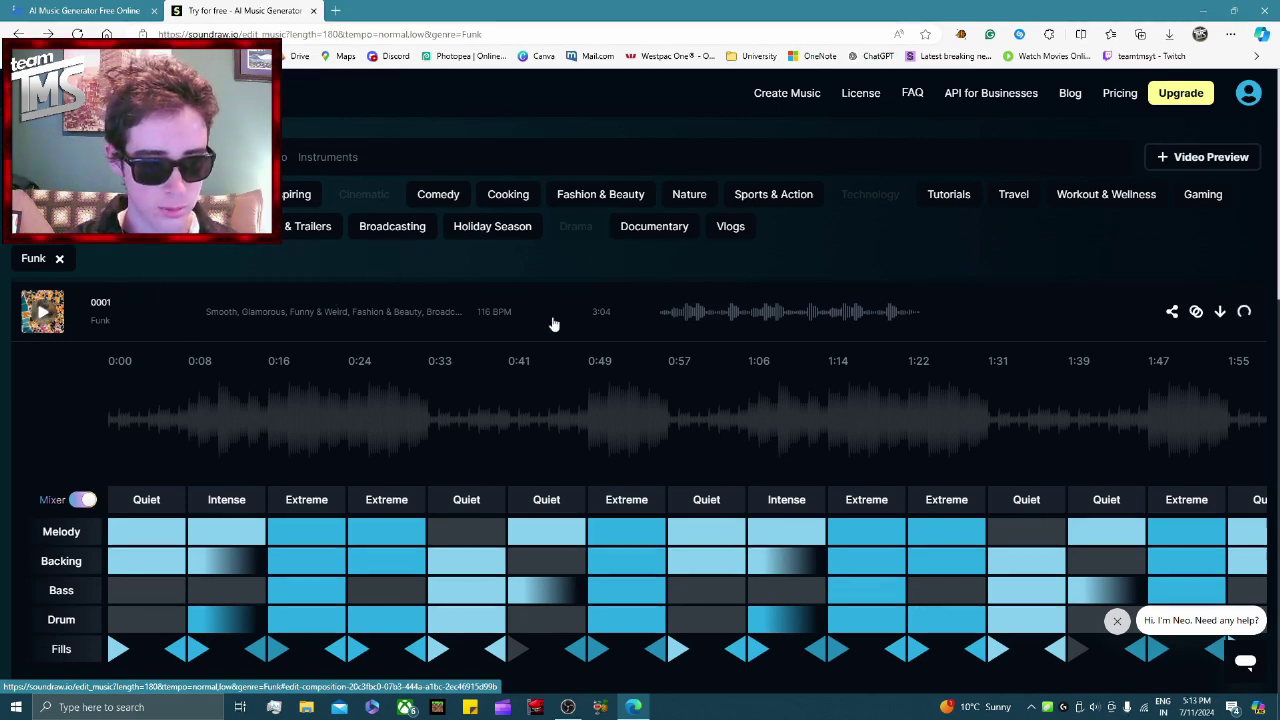
pyautogui.click(45, 314)
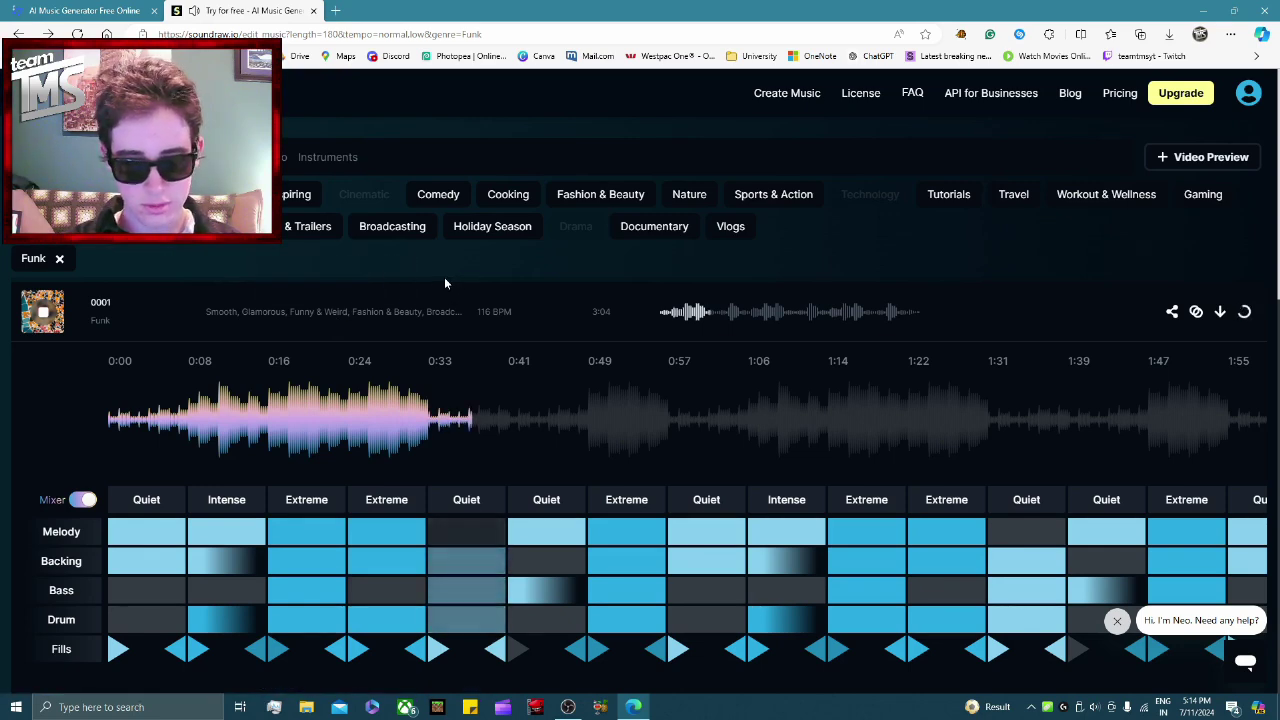
pyautogui.press('space')
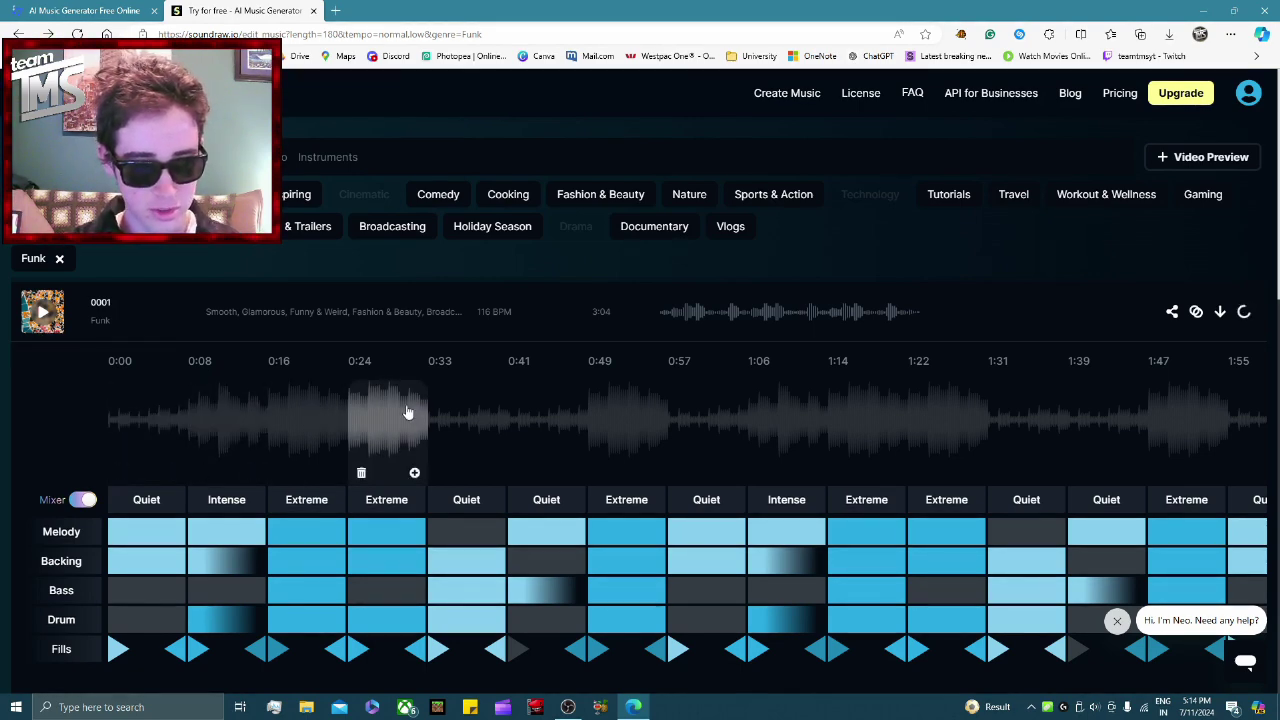
# Expand Funk track 0004's editor, preview it from the 0:16 section, then stop
pyautogui.scroll(-3, 126, 320)
pyautogui.scroll(-3, 18, 440)
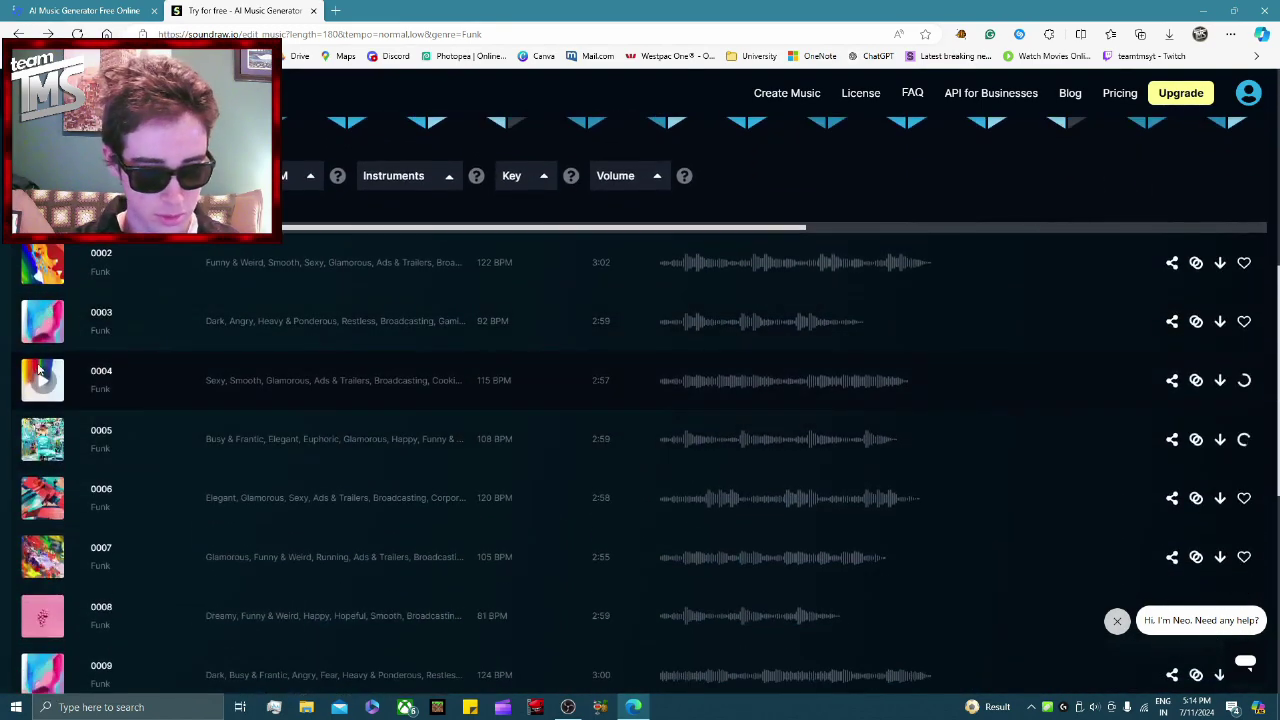
pyautogui.click(38, 380)
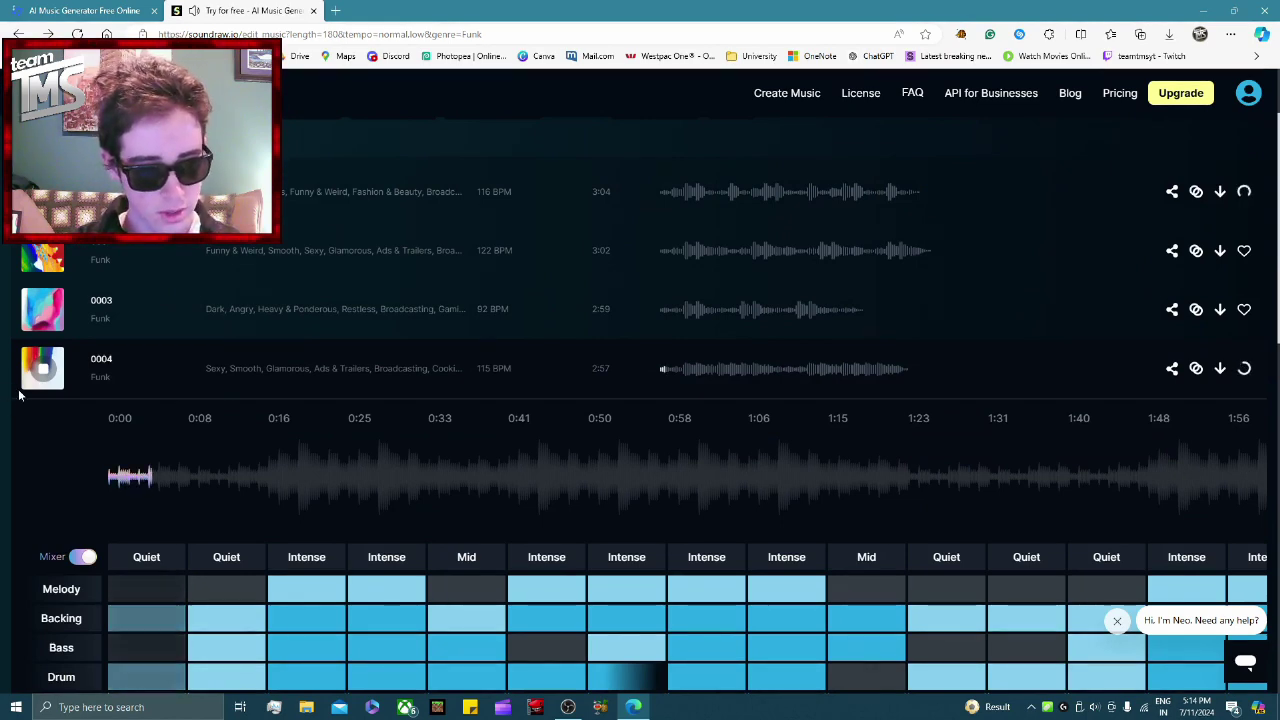
pyautogui.moveTo(337, 451)
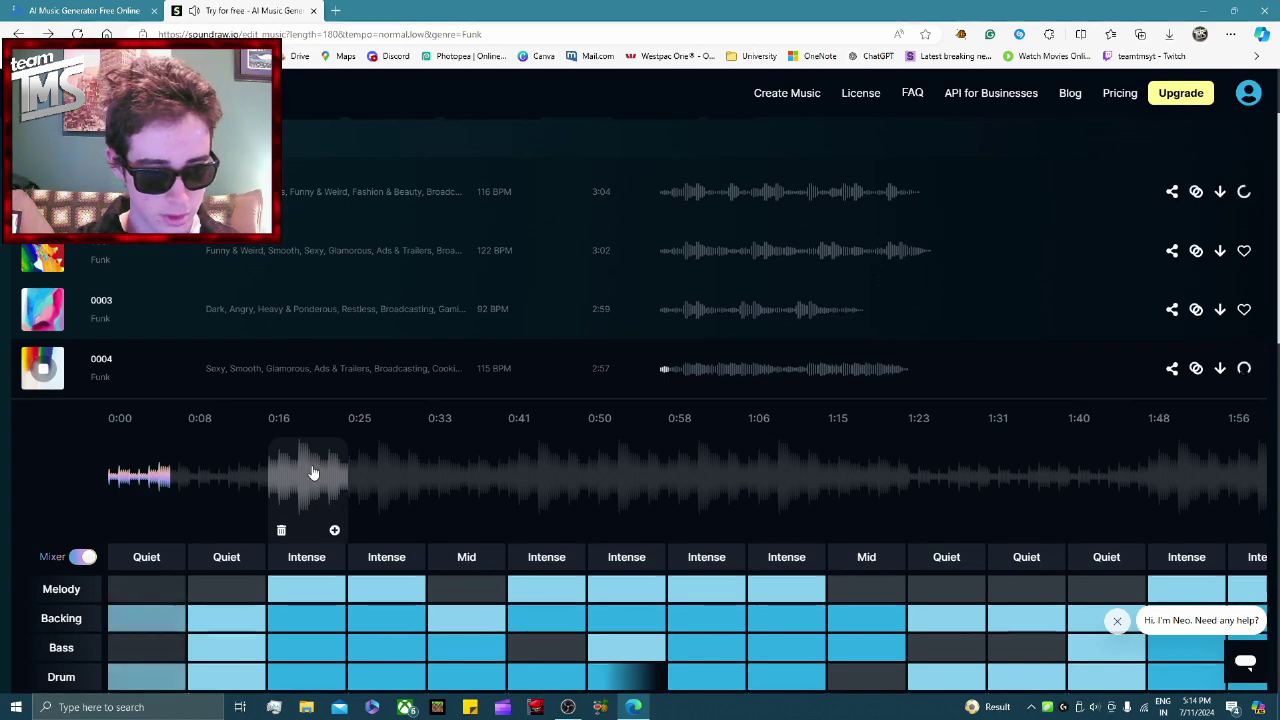
pyautogui.click(309, 482)
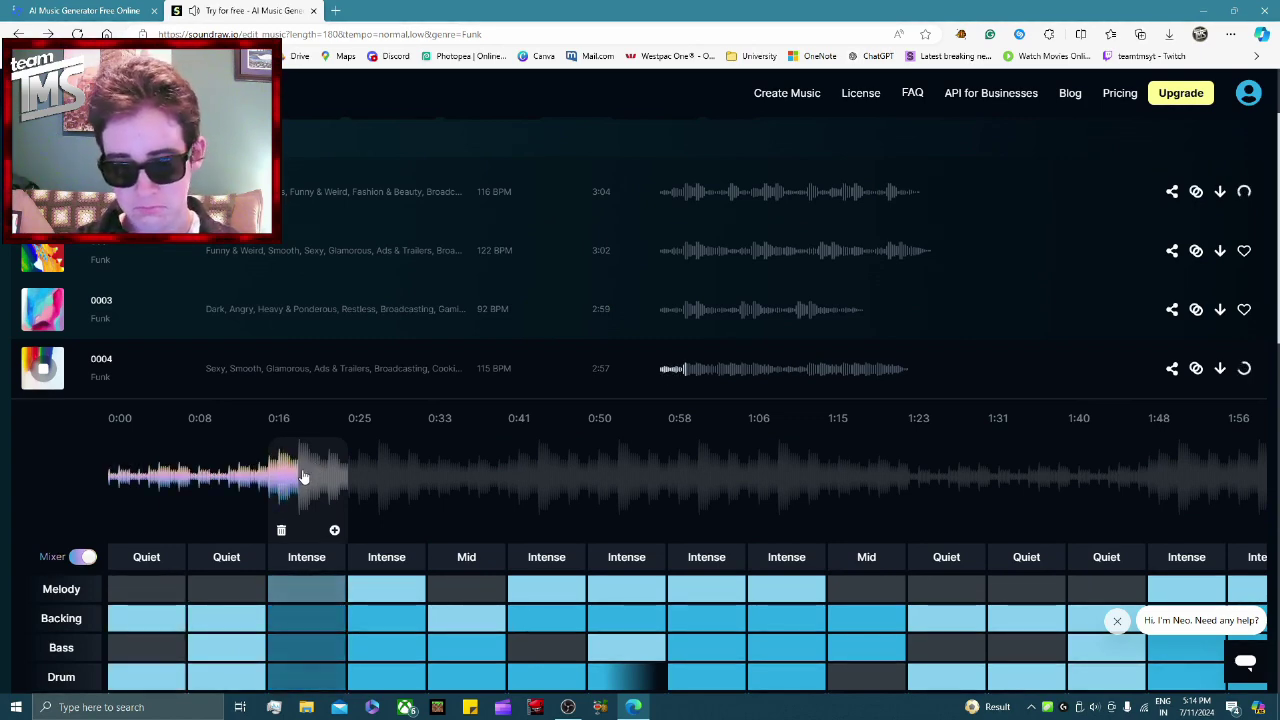
pyautogui.click(42, 368)
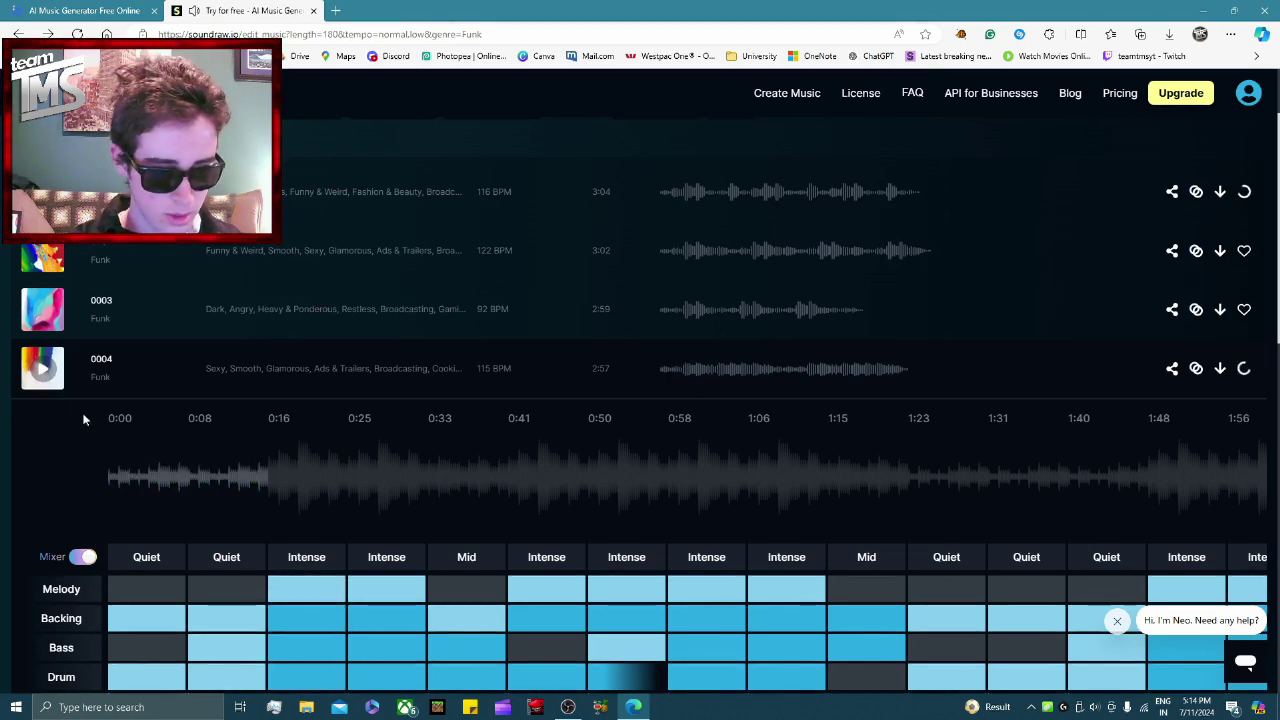
pyautogui.scroll(-2, 82, 414)
pyautogui.scroll(-1, 82, 421)
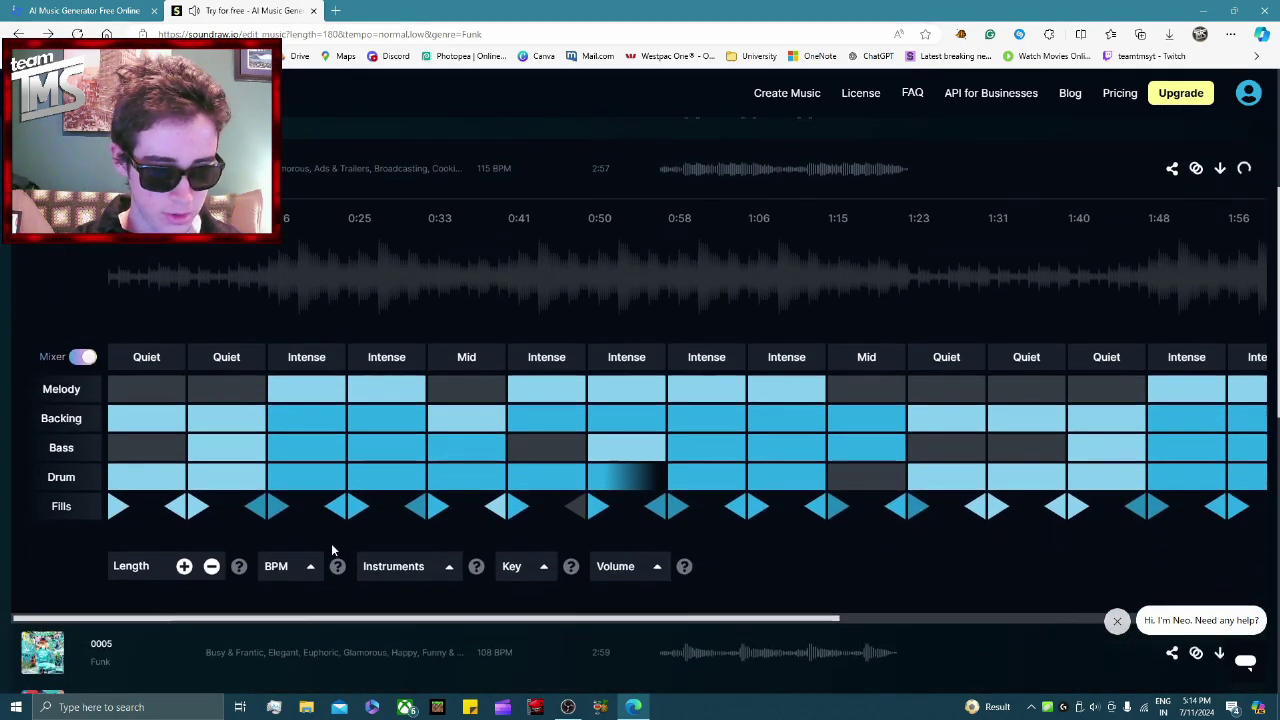
# Choose E.GUITAR+M.GUITAR1 as track 0004's Backing instrument
pyautogui.click(386, 578)
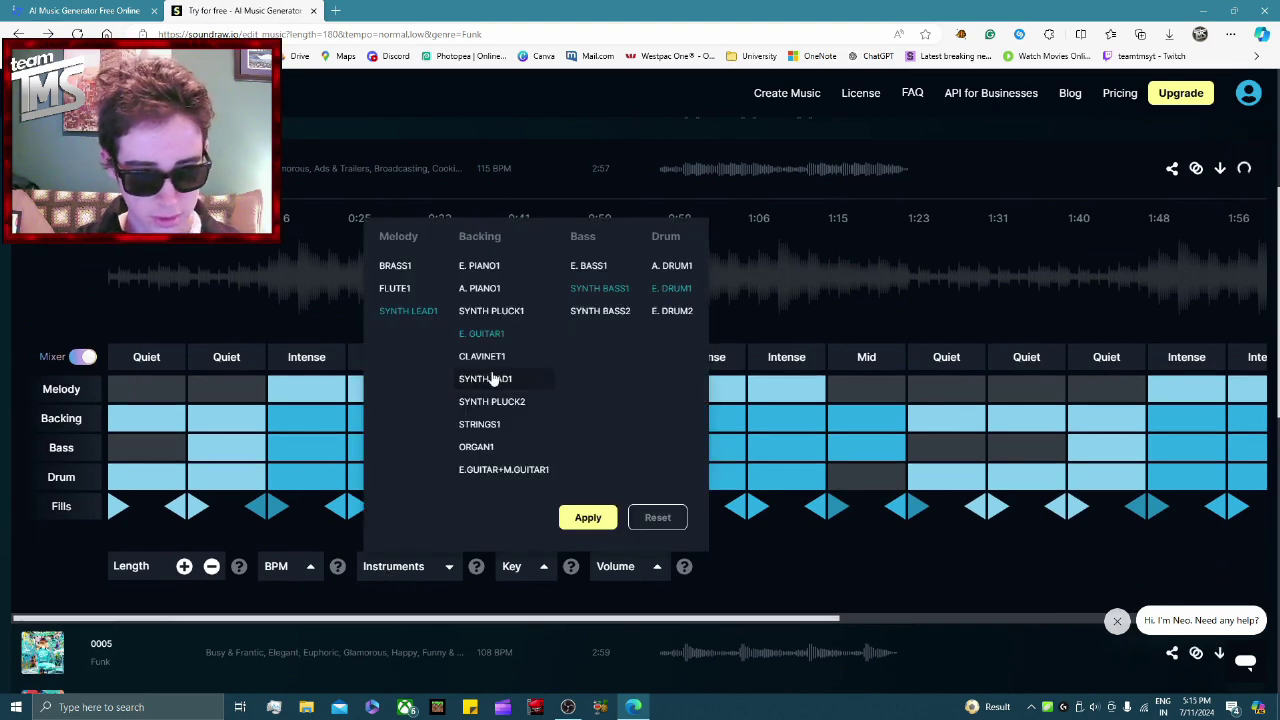
pyautogui.click(498, 478)
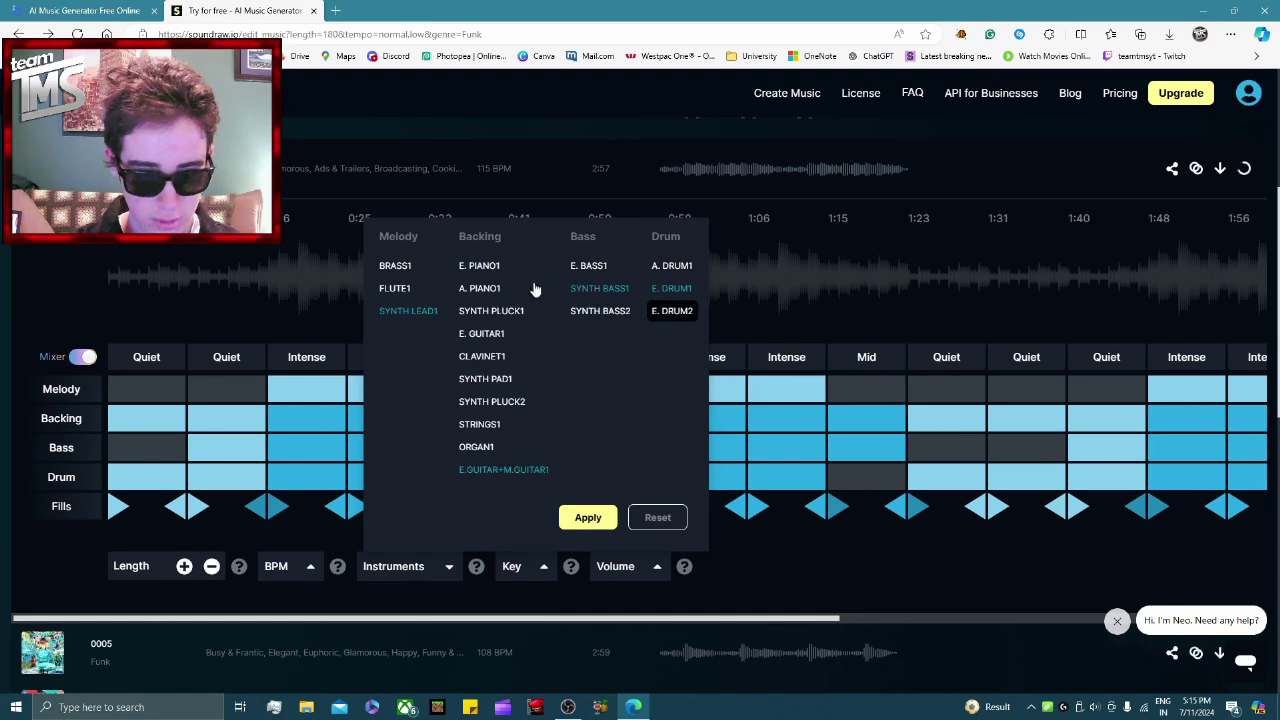
# Apply the E.GUITAR+M.GUITAR1 backing and play track 0004 from 0:16
pyautogui.click(585, 517)
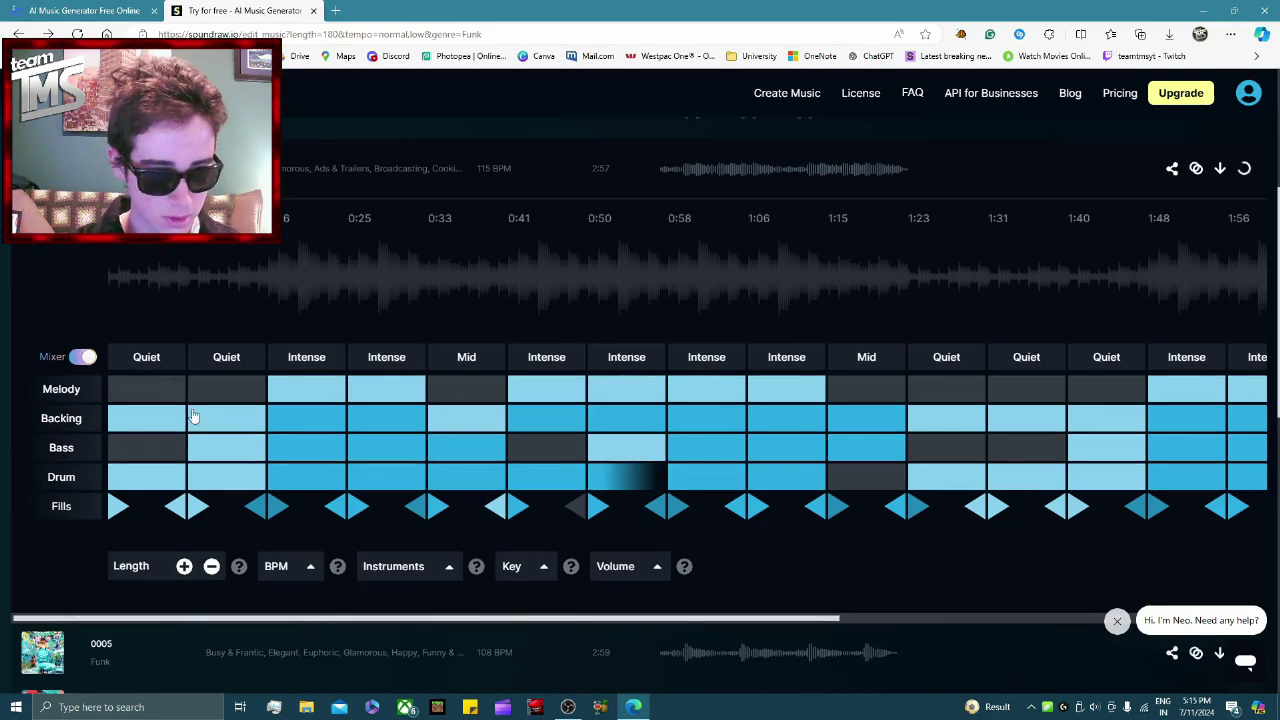
pyautogui.scroll(1, 133, 343)
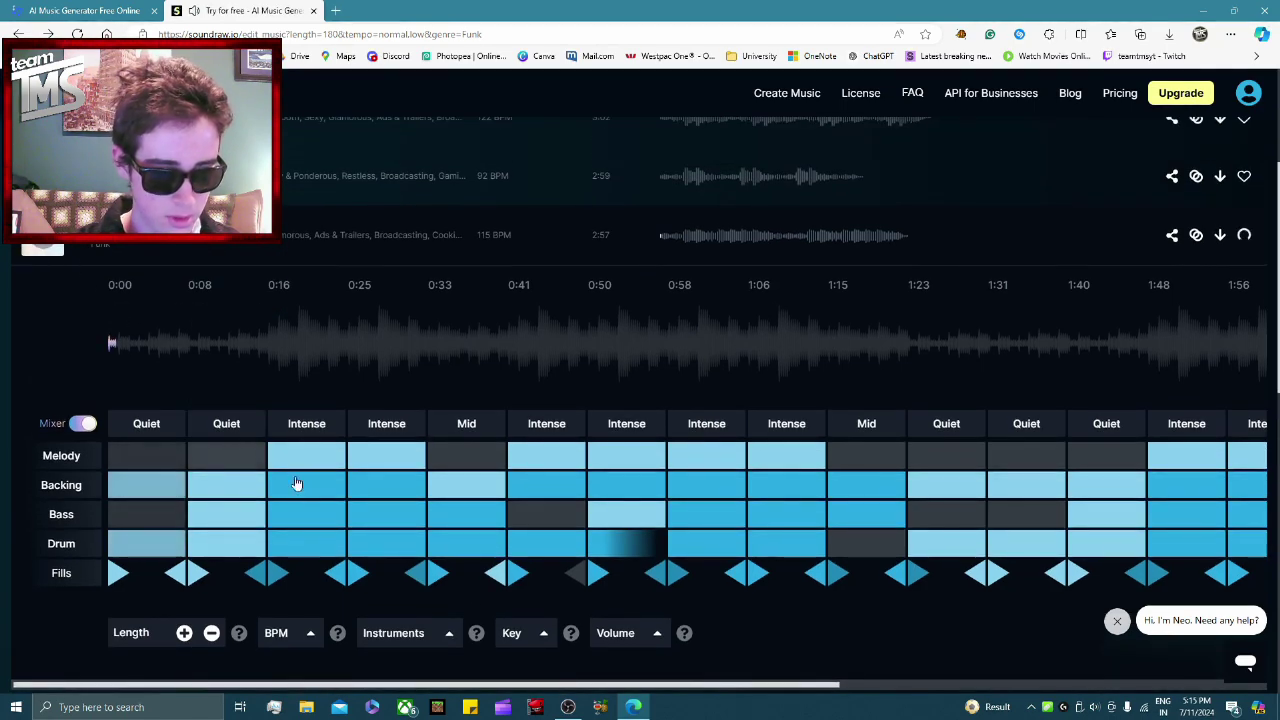
pyautogui.click(297, 340)
# Change the track's key to k02 and replay it from the 0:16 section
pyautogui.moveTo(453, 355)
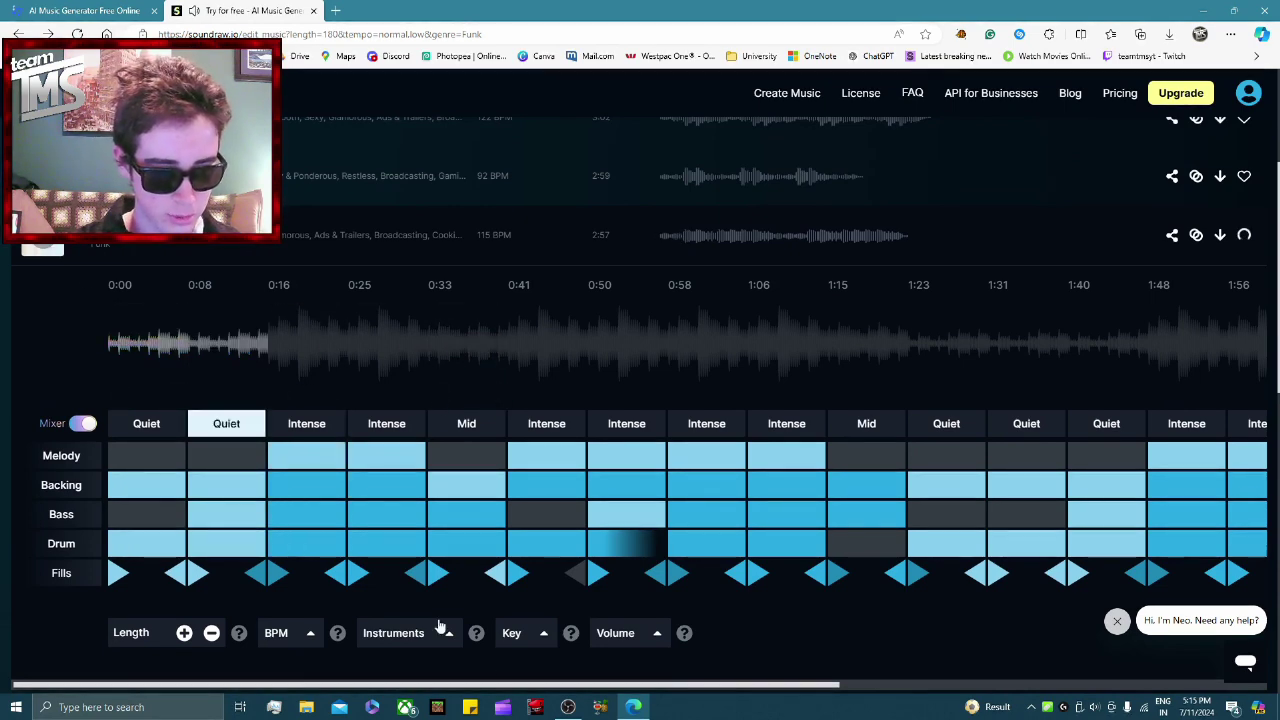
pyautogui.click(524, 641)
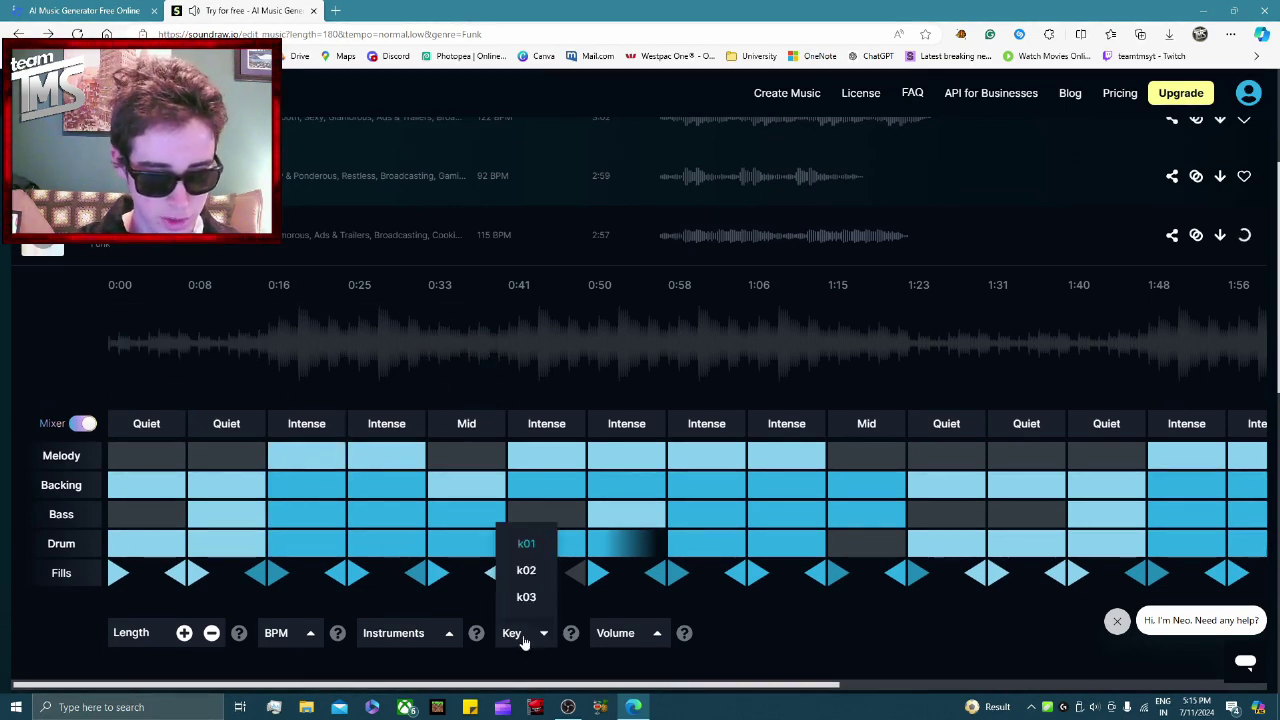
pyautogui.click(527, 572)
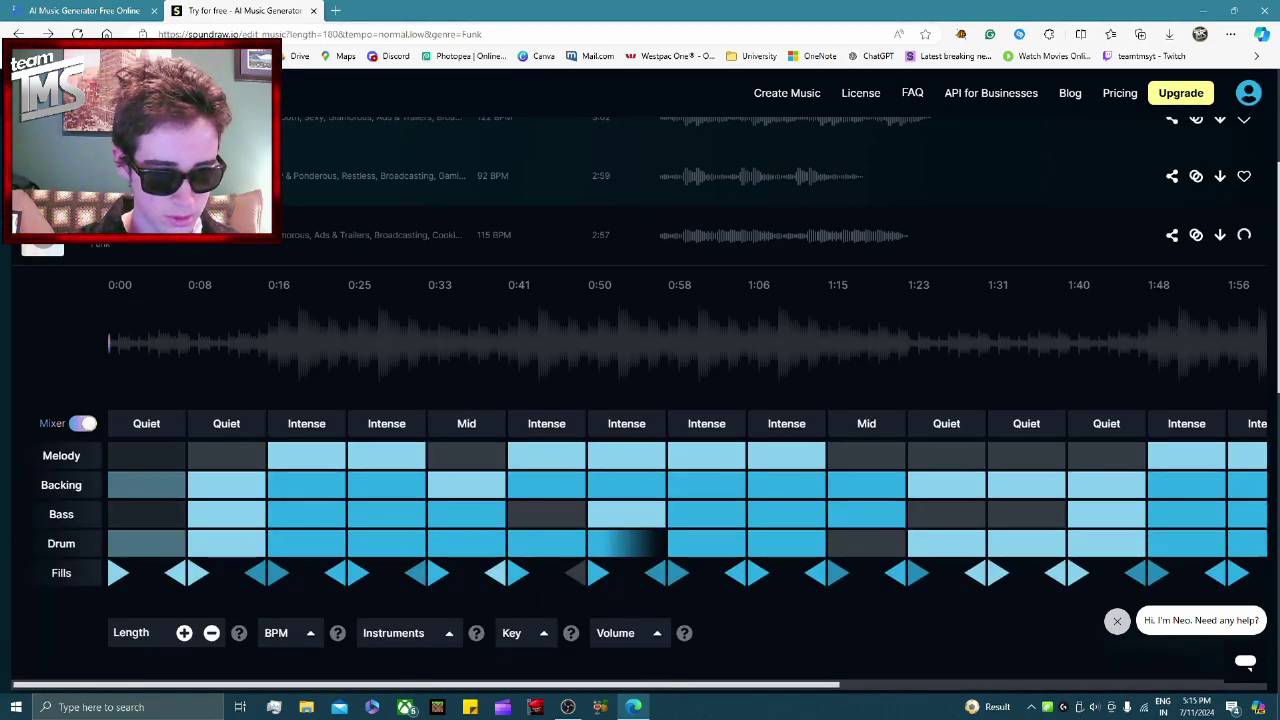
pyautogui.click(292, 356)
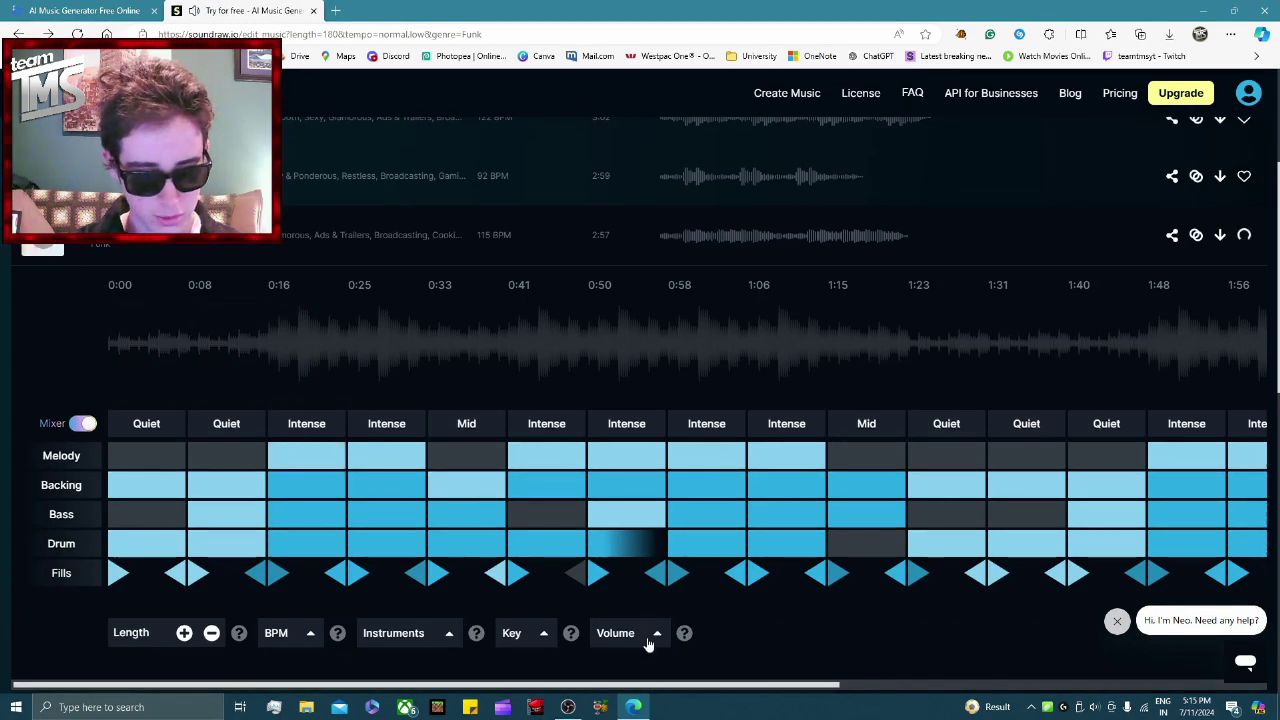
# Set track 0004's tempo to 105 BPM, then stop playback
pyautogui.click(300, 640)
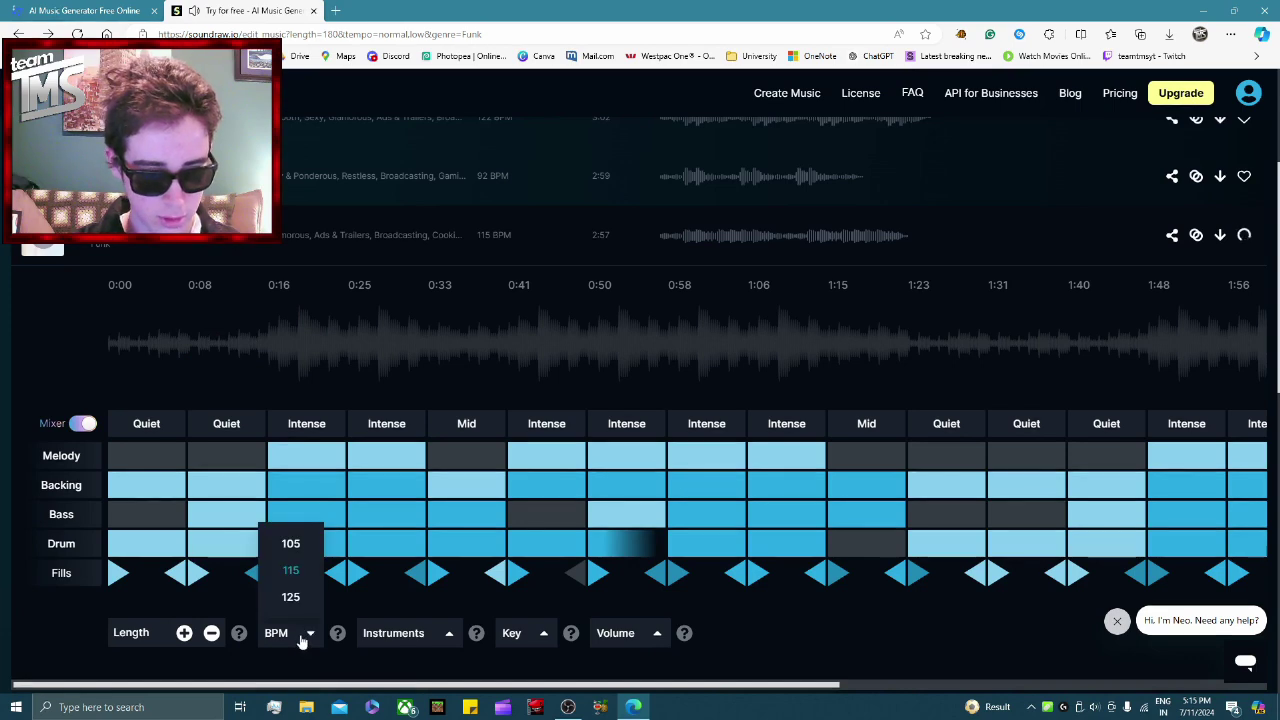
pyautogui.click(289, 542)
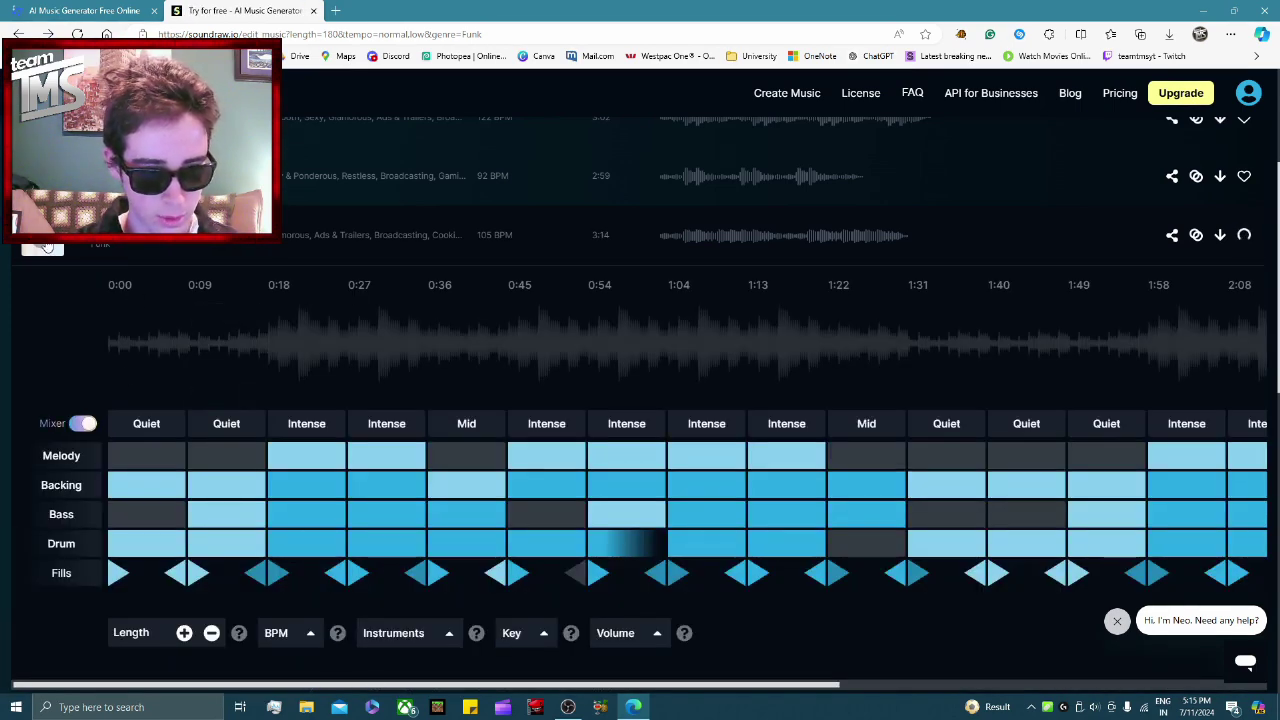
pyautogui.moveTo(289, 346)
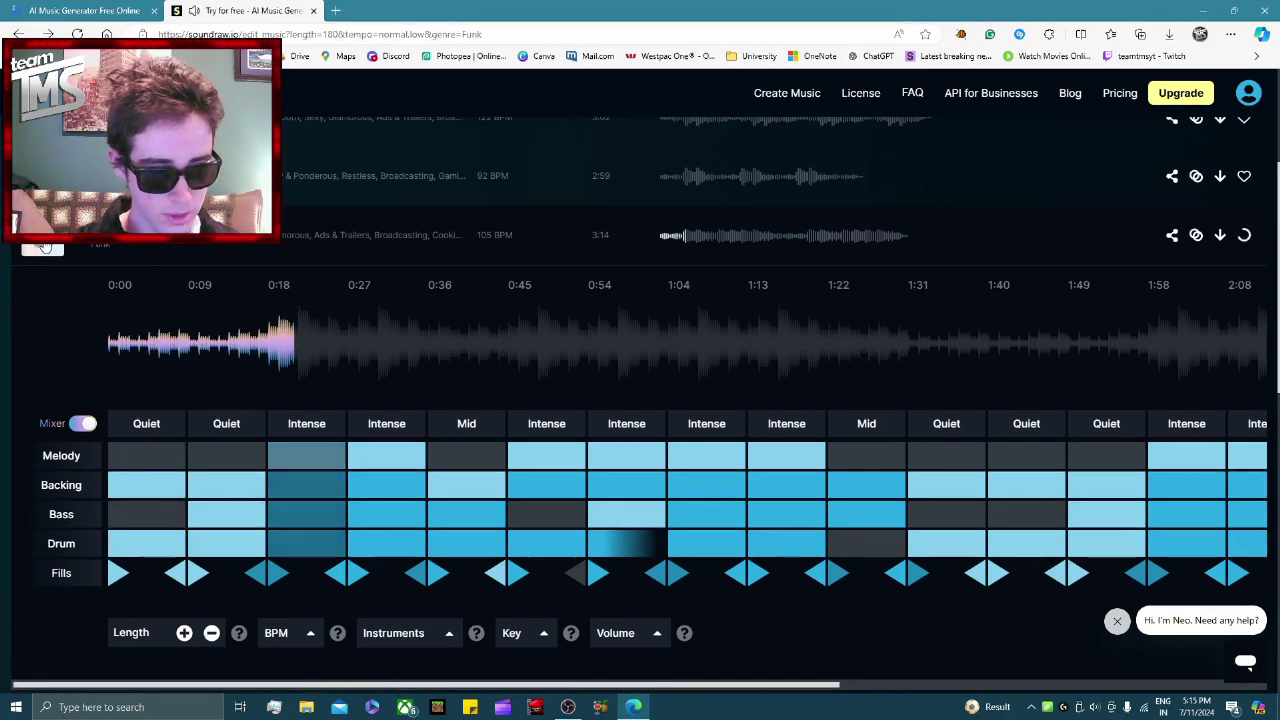
pyautogui.click(43, 245)
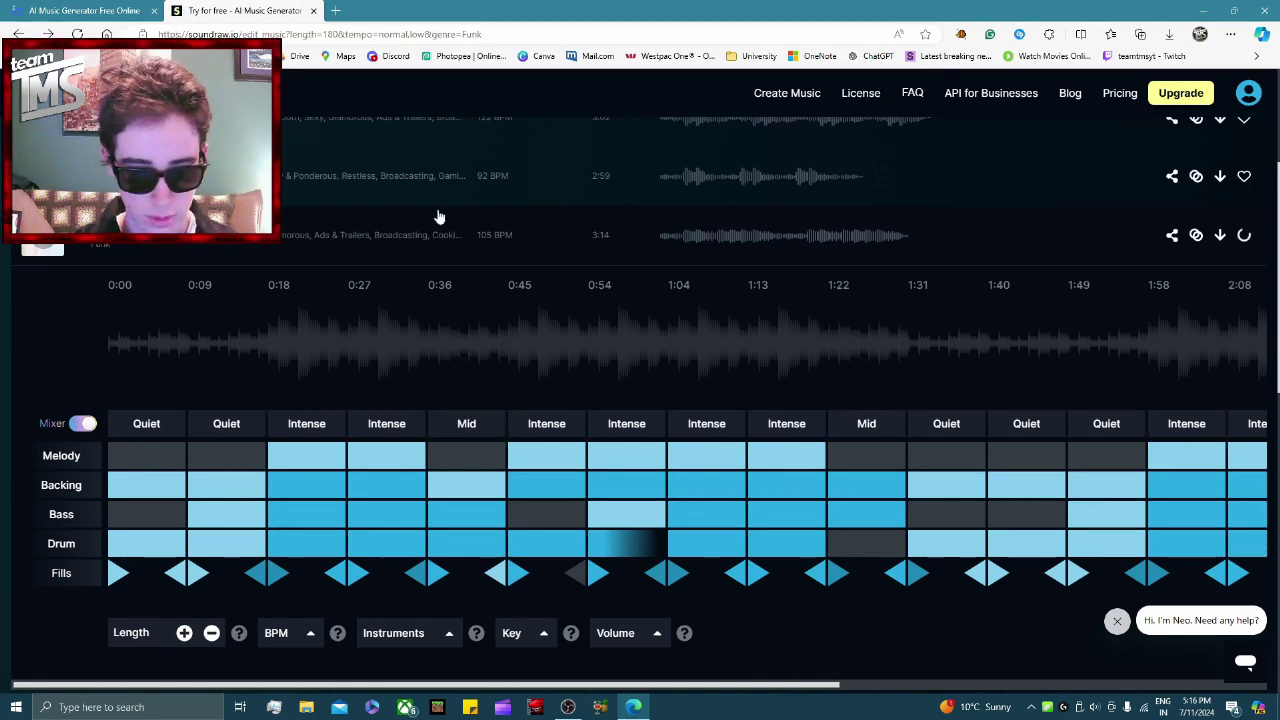
# Play Funk track 0005 (108 BPM) from its Extreme section at 0:17
pyautogui.scroll(-5, 486, 200)
pyautogui.scroll(1, 45, 318)
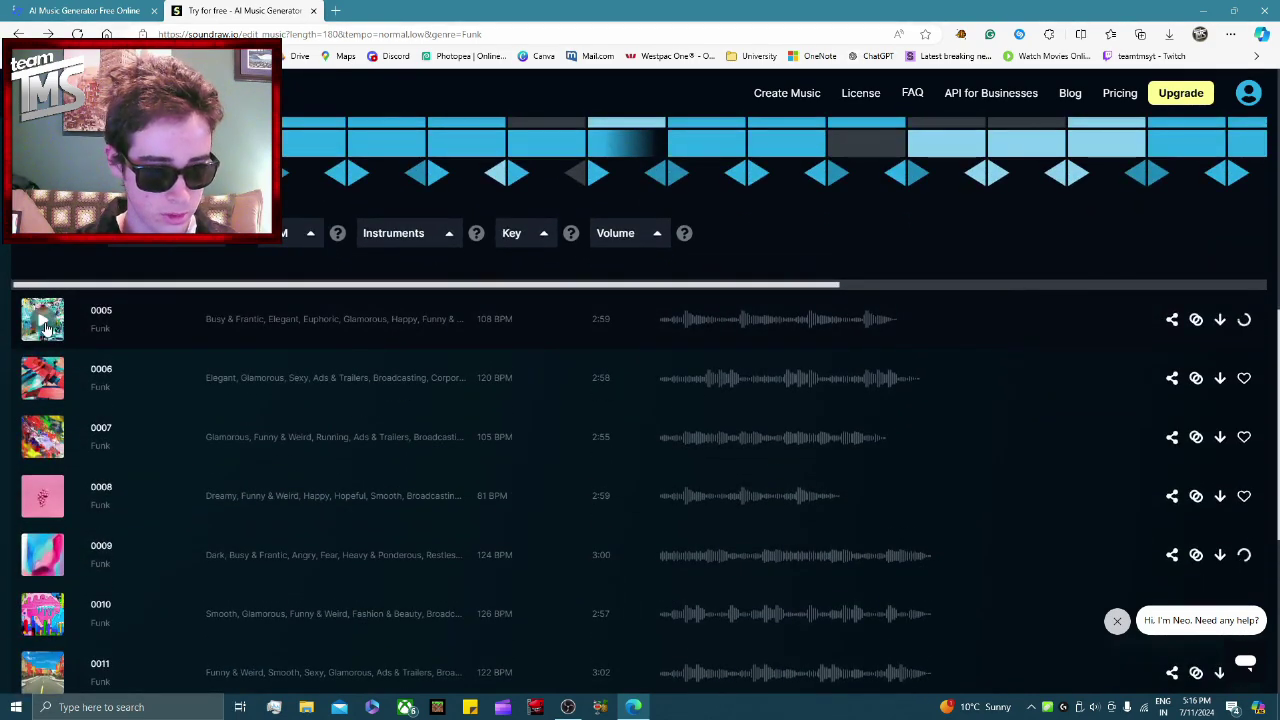
pyautogui.click(45, 325)
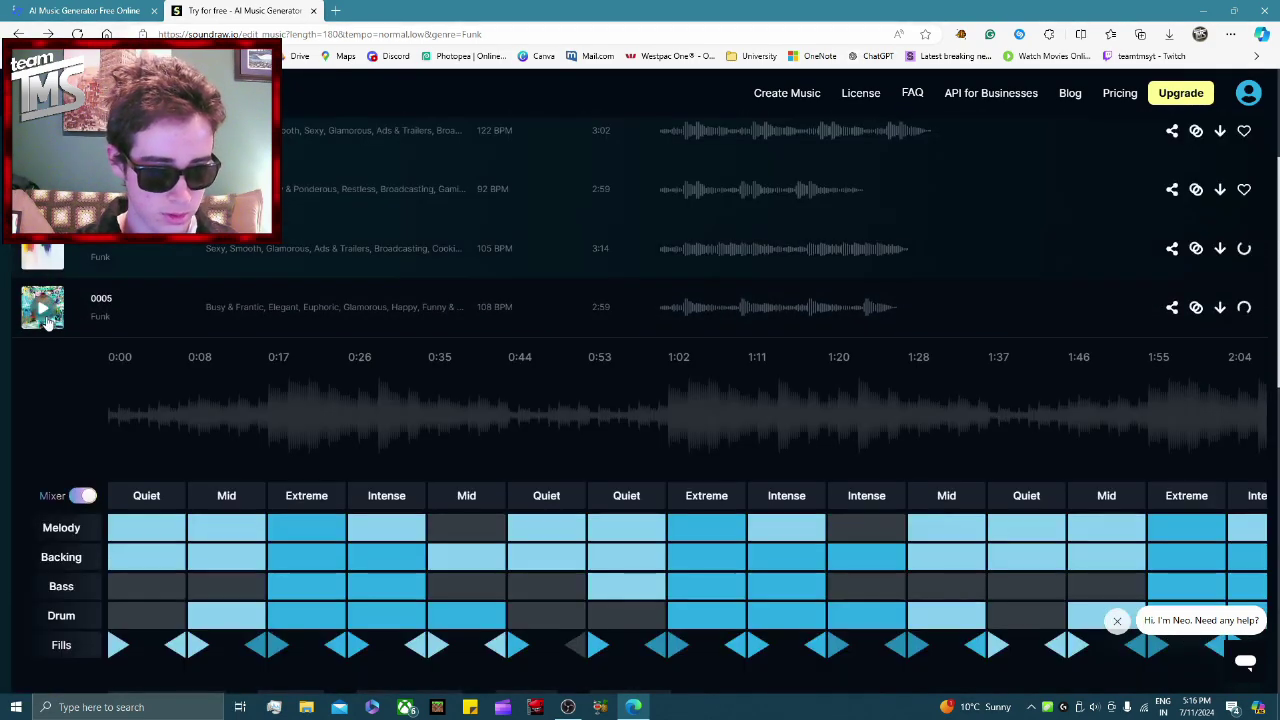
pyautogui.click(312, 413)
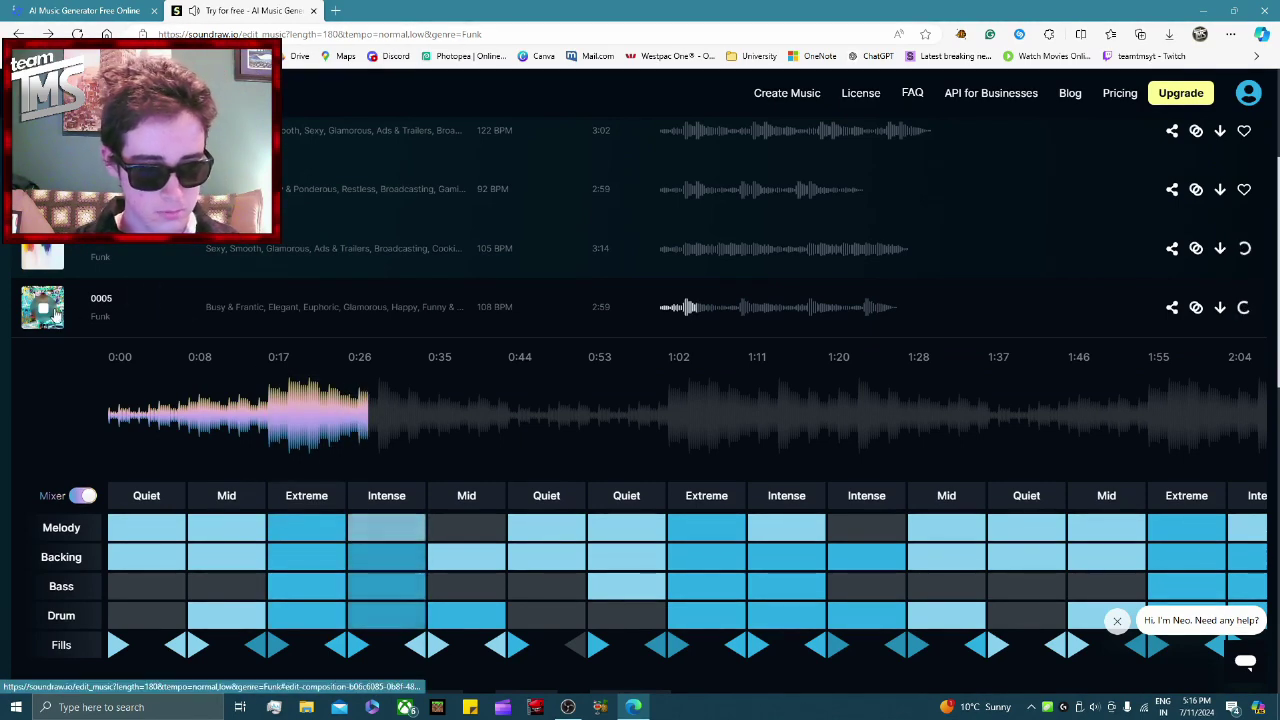
# Expand track 0009's section and instrument editor further down the list
pyautogui.scroll(-10, 484, 458)
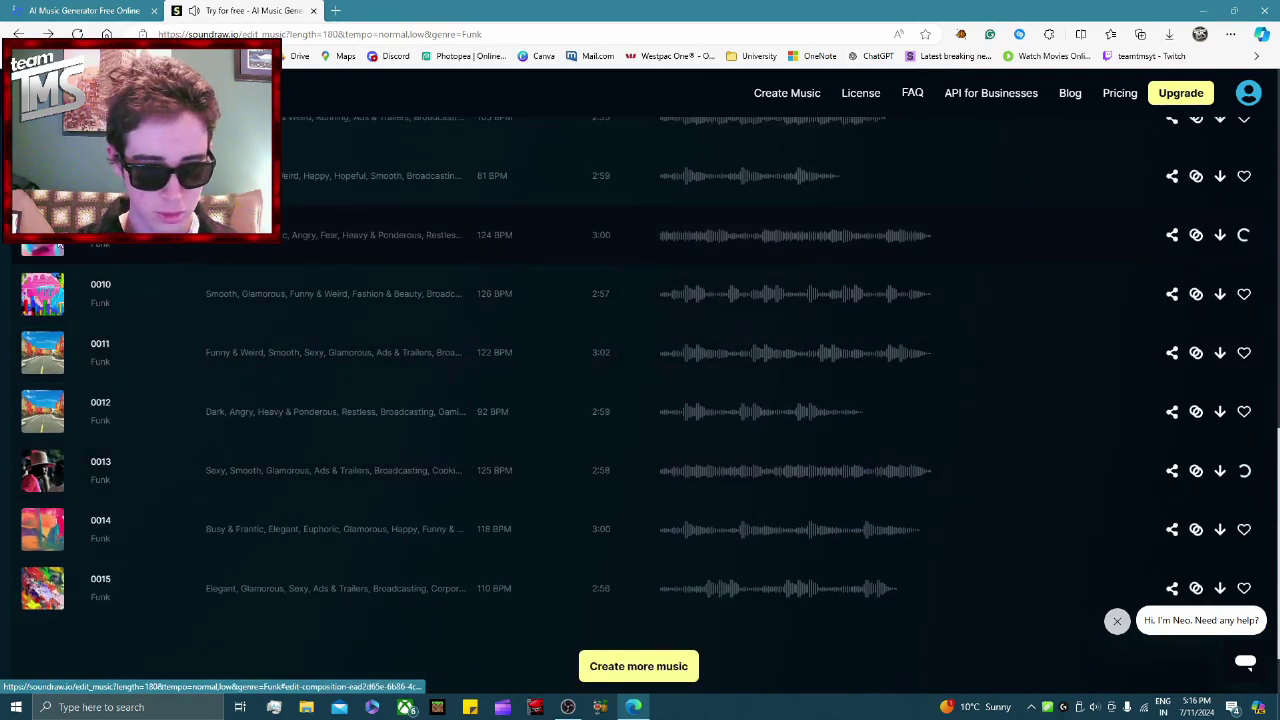
pyautogui.click(60, 243)
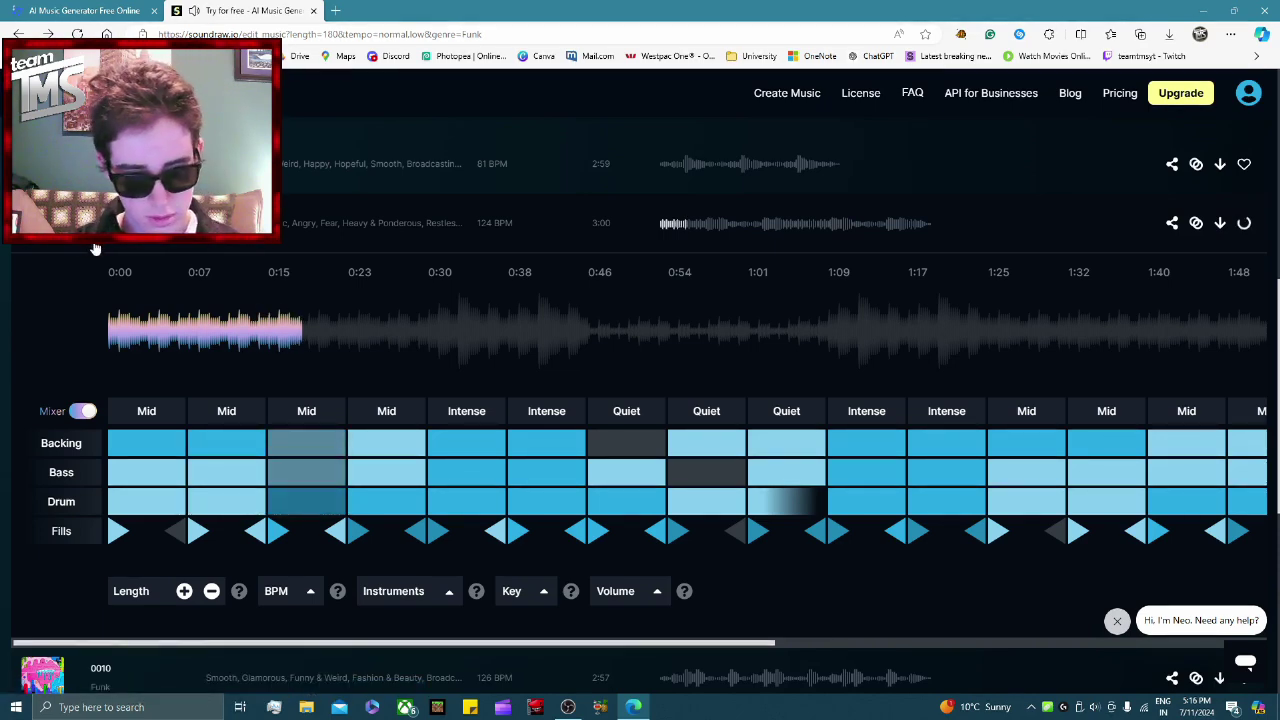
# Play track 0013 in the editor, stop it, and return to the top of the list
pyautogui.scroll(-5, 443, 394)
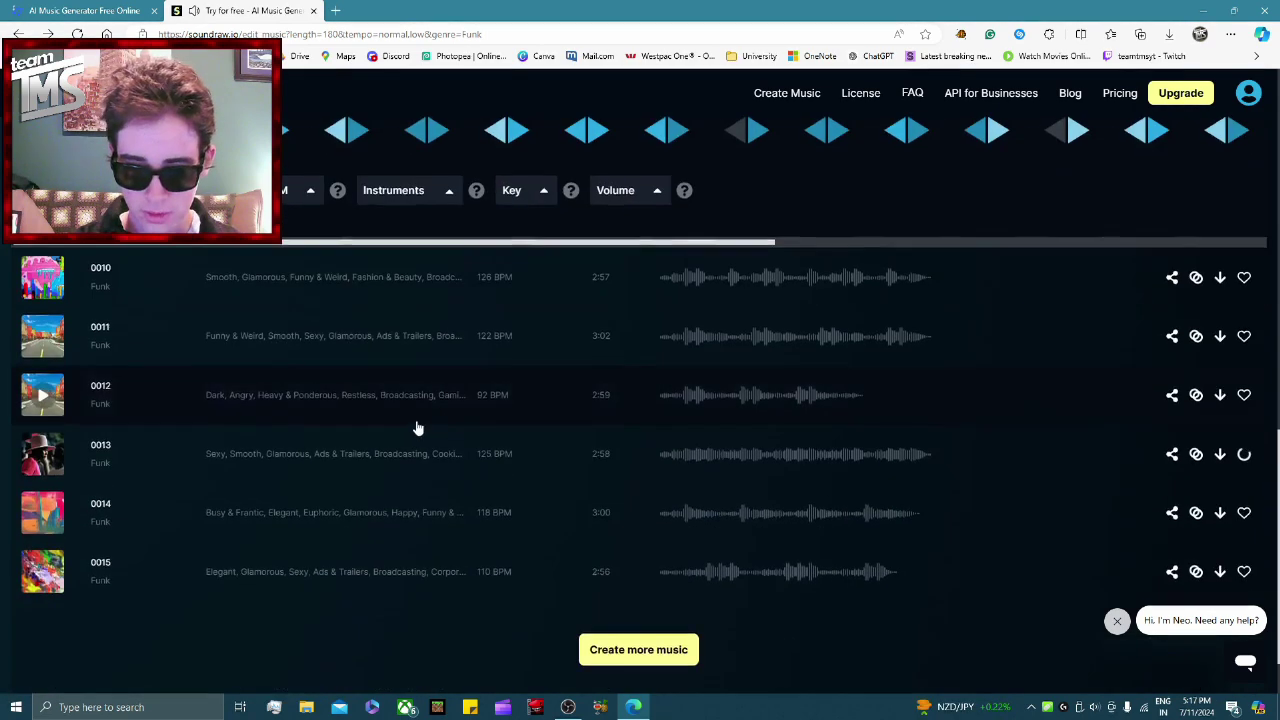
pyautogui.click(43, 378)
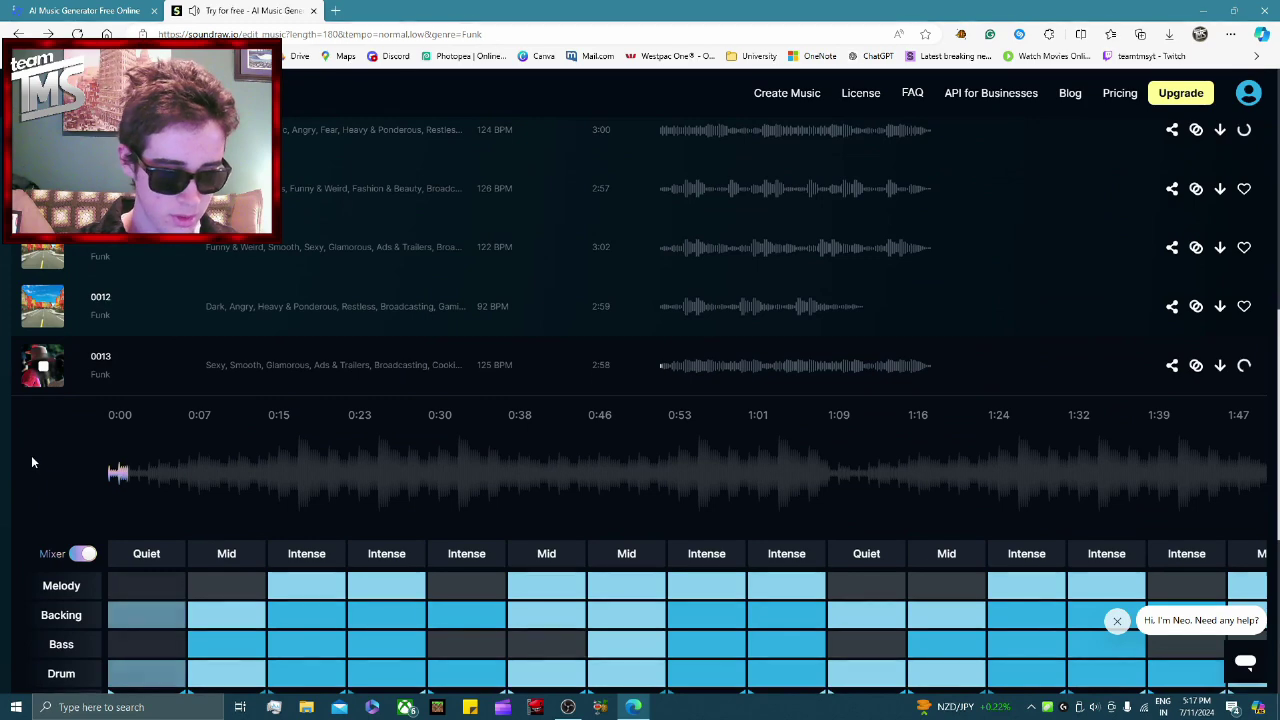
pyautogui.moveTo(306, 466)
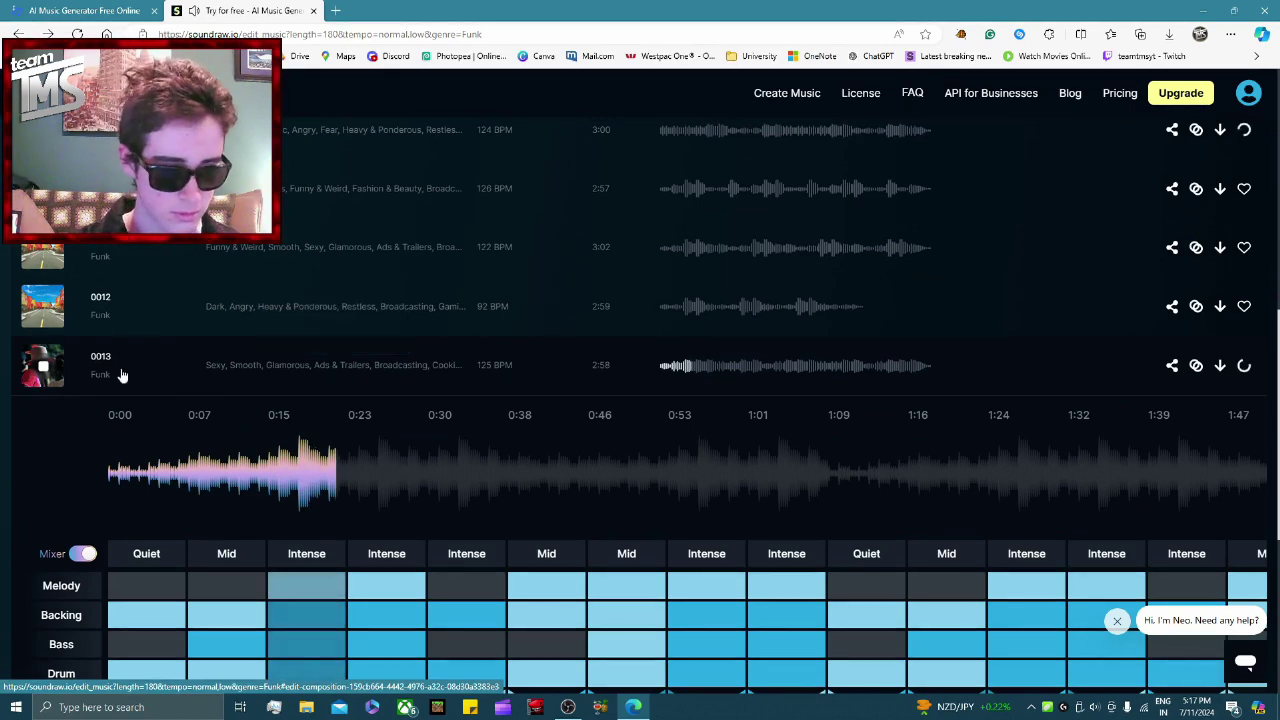
pyautogui.click(42, 366)
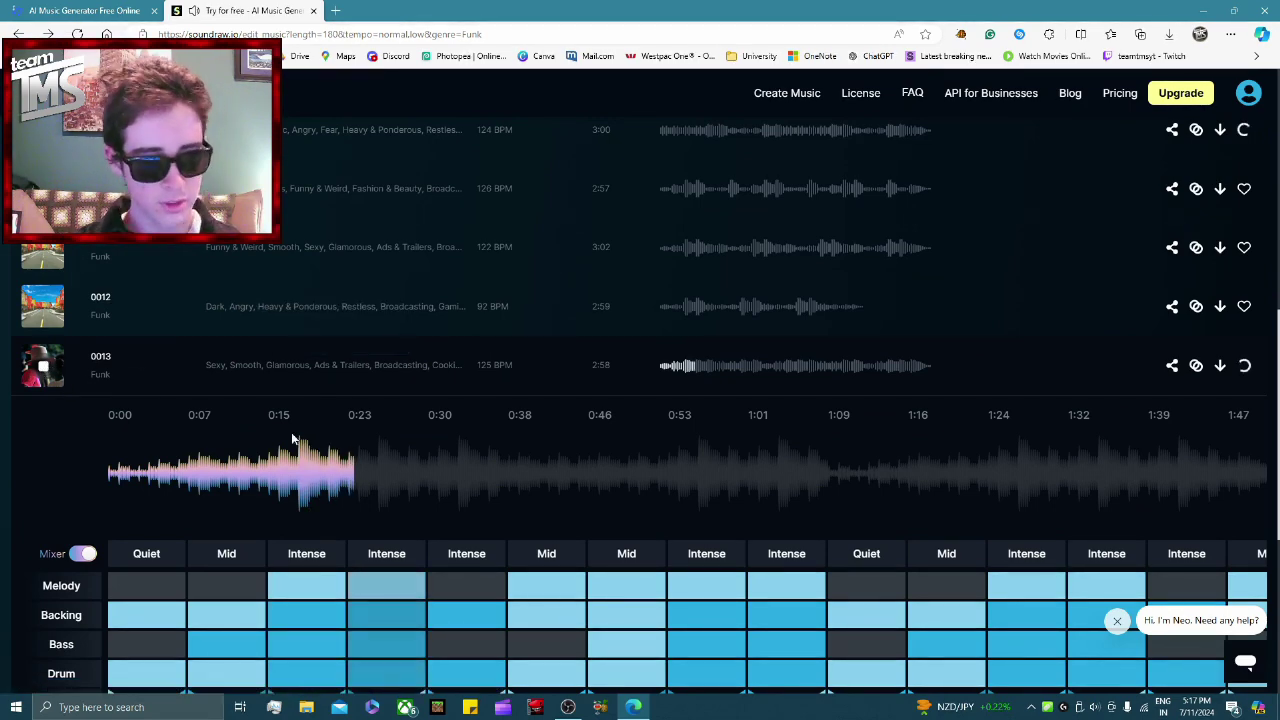
pyautogui.scroll(7, 386, 434)
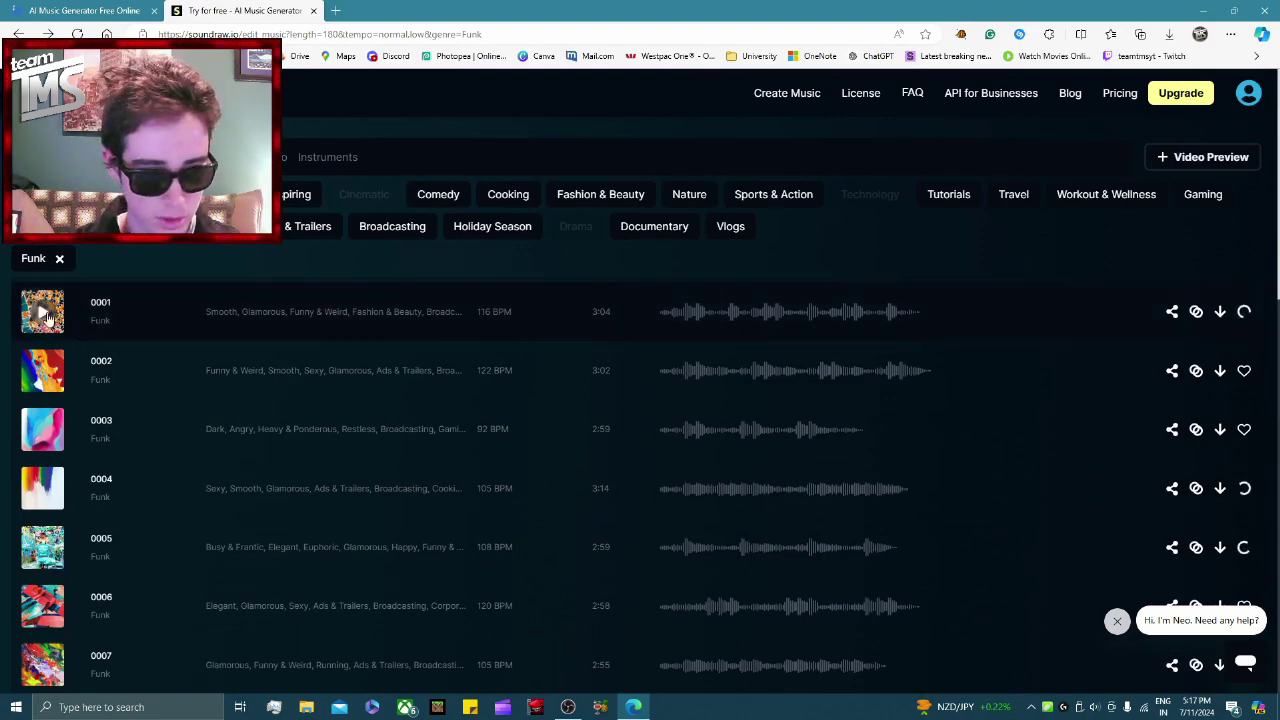
pyautogui.scroll(-7, 67, 568)
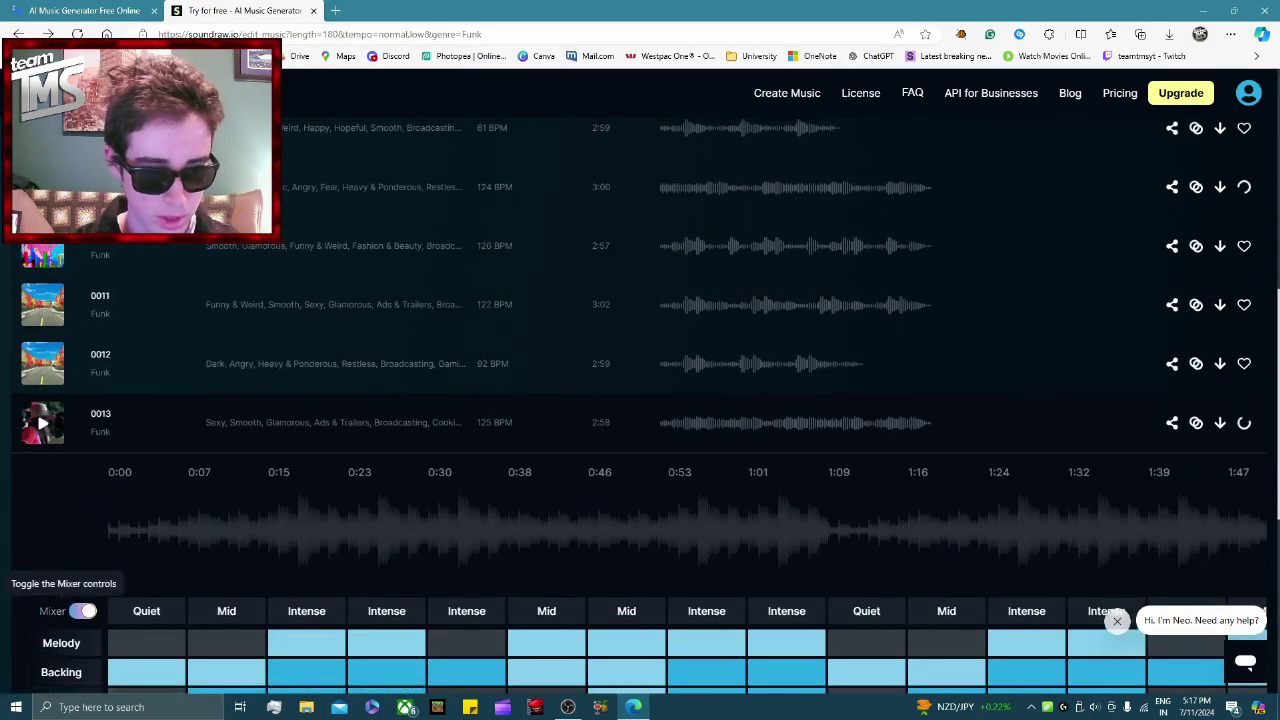
pyautogui.scroll(7, 441, 554)
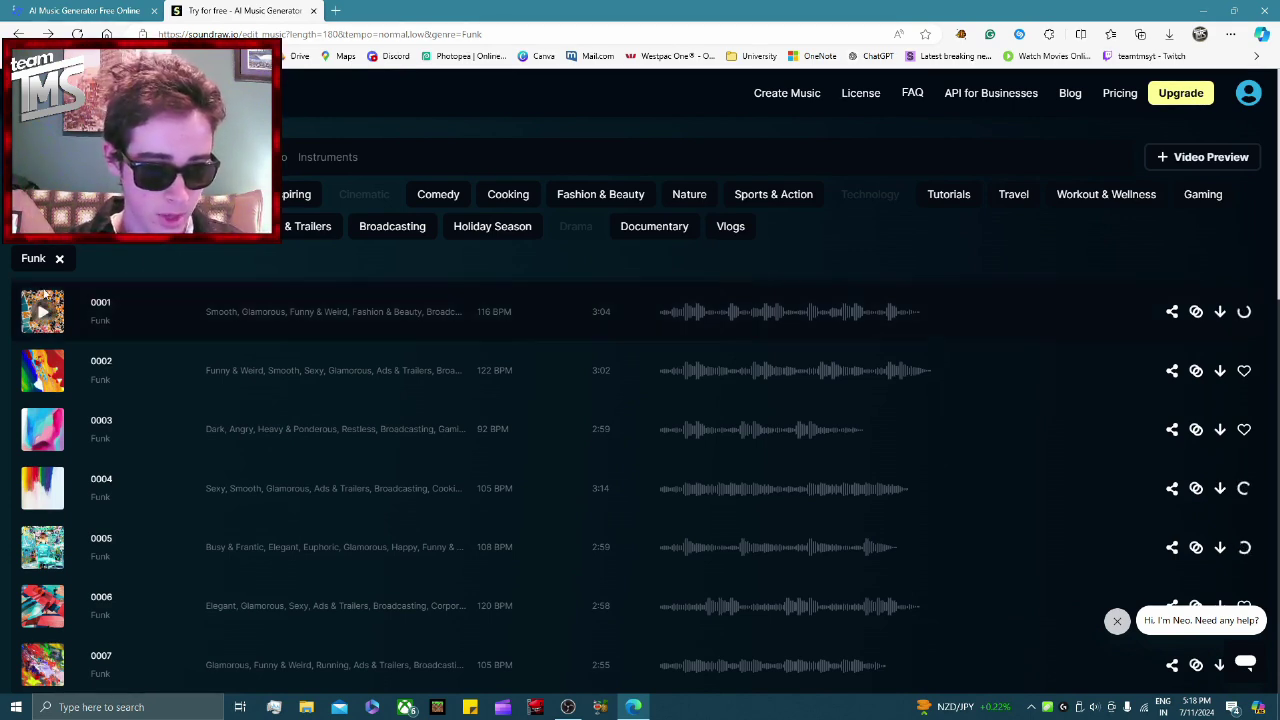
pyautogui.scroll(-1, 18, 314)
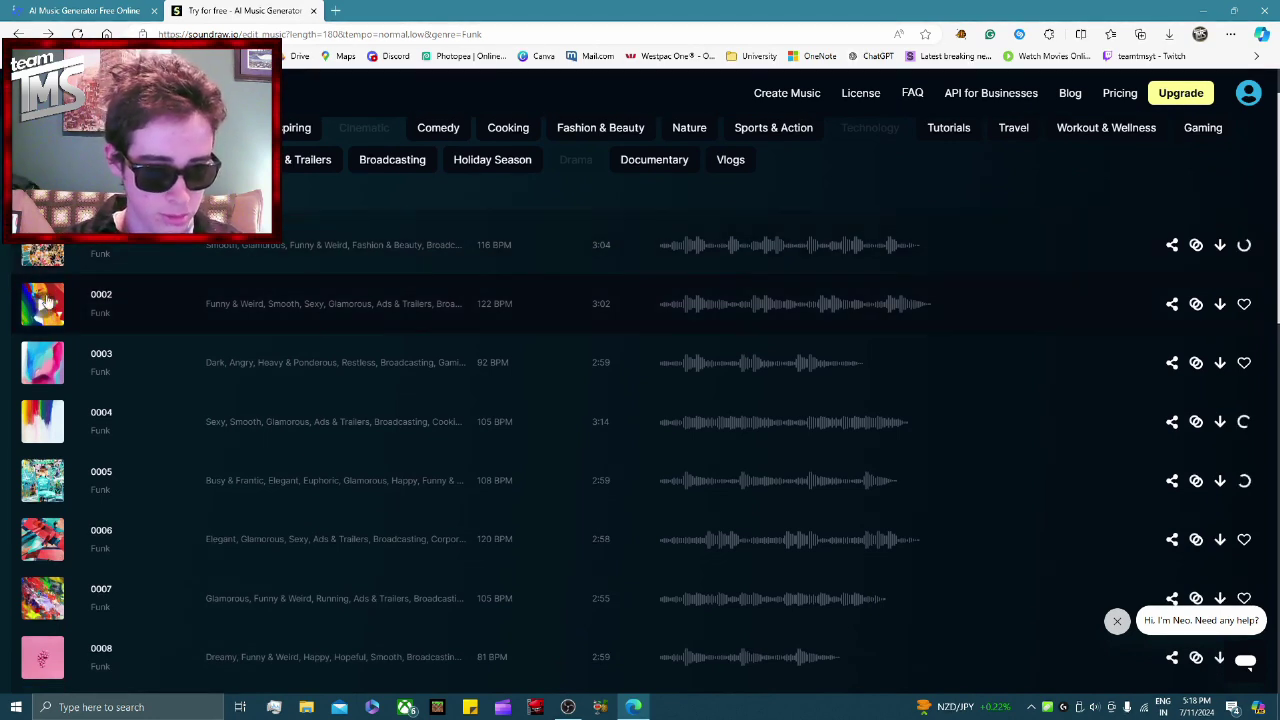
pyautogui.scroll(-2, 177, 391)
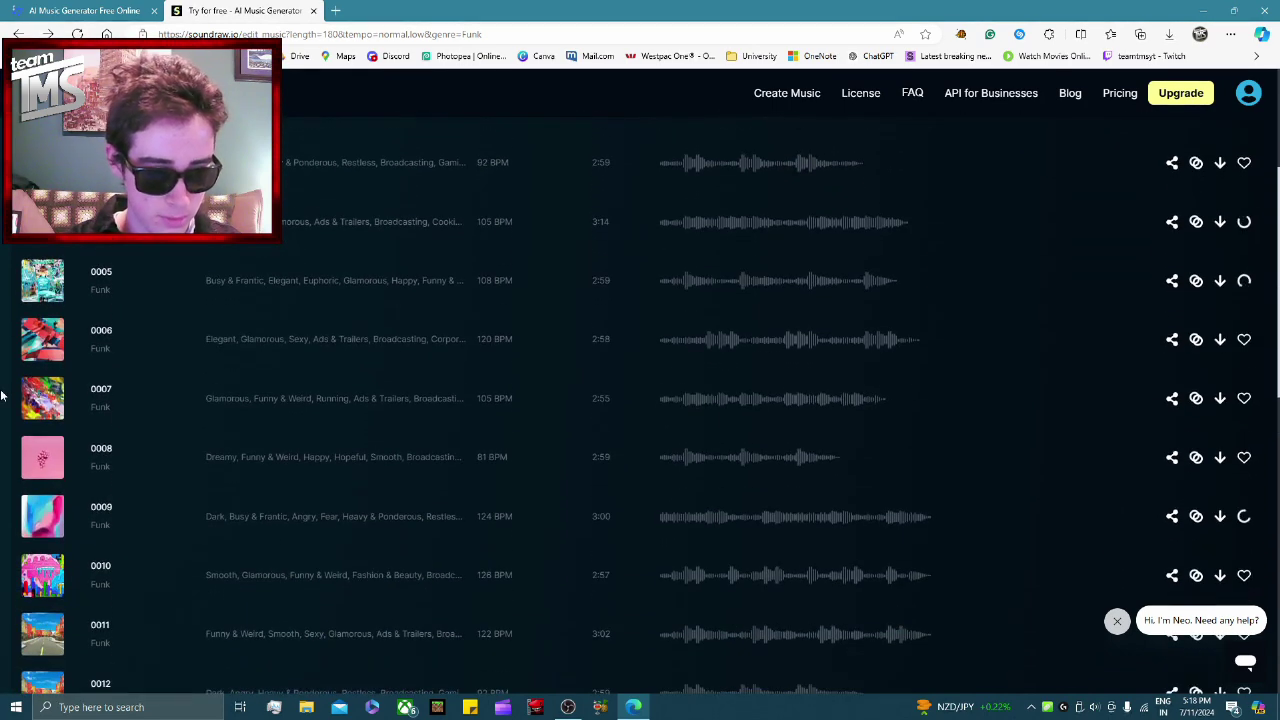
pyautogui.scroll(2, 2, 258)
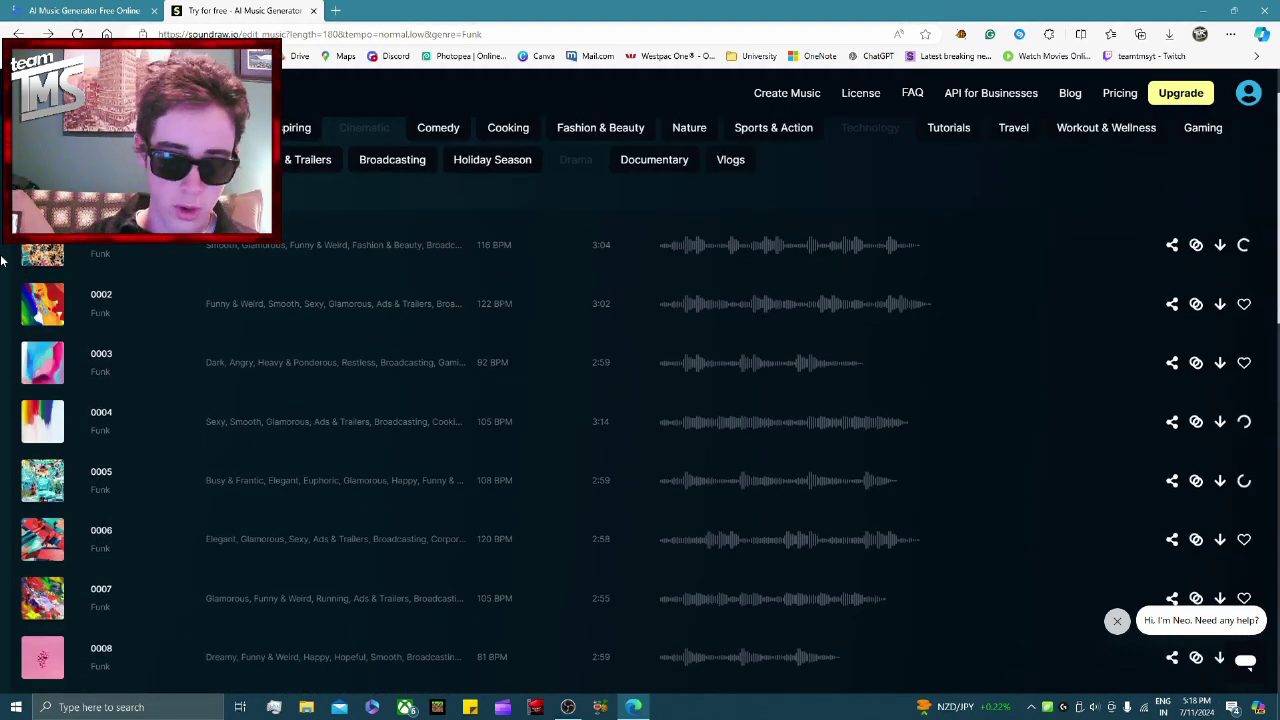
pyautogui.moveTo(47, 263)
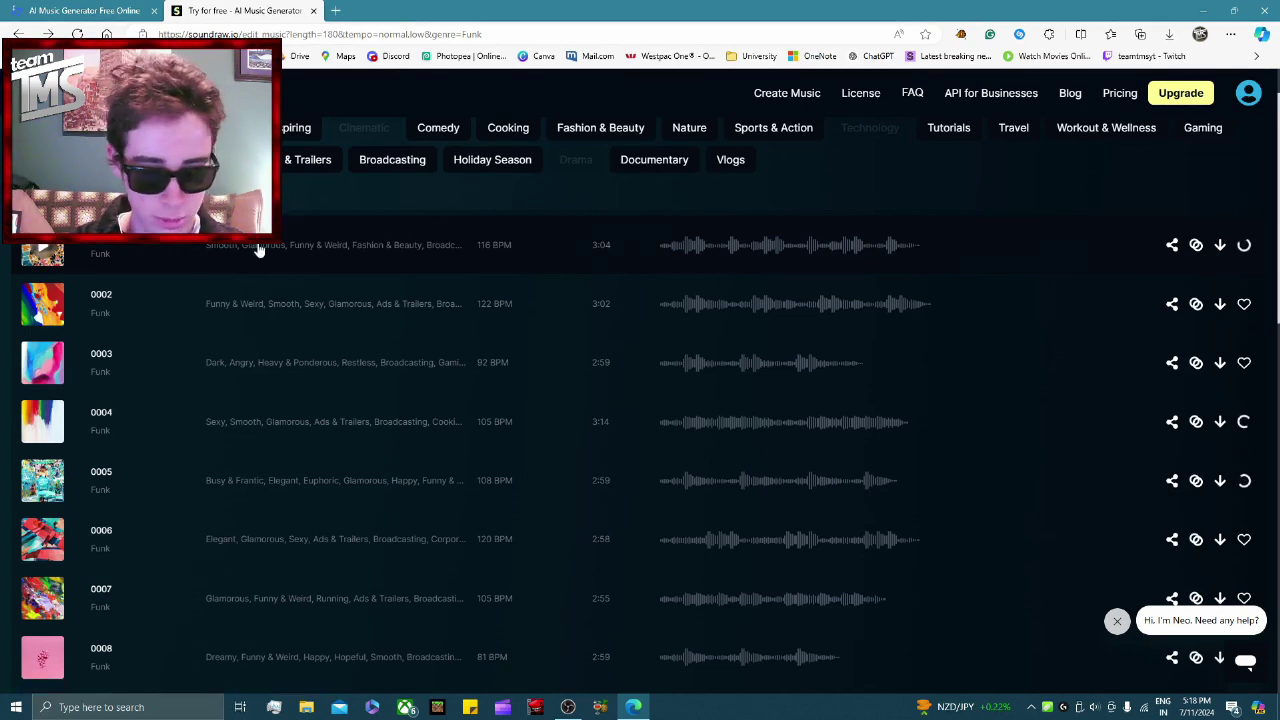
pyautogui.scroll(1, 429, 369)
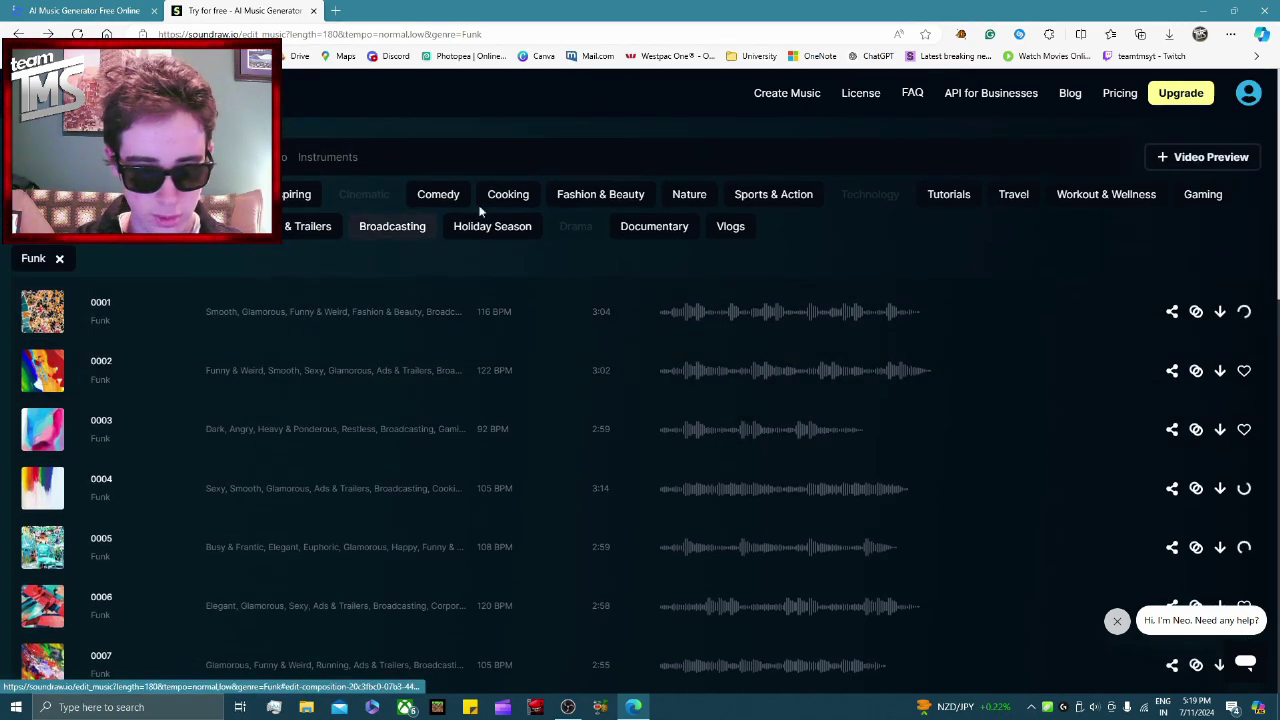